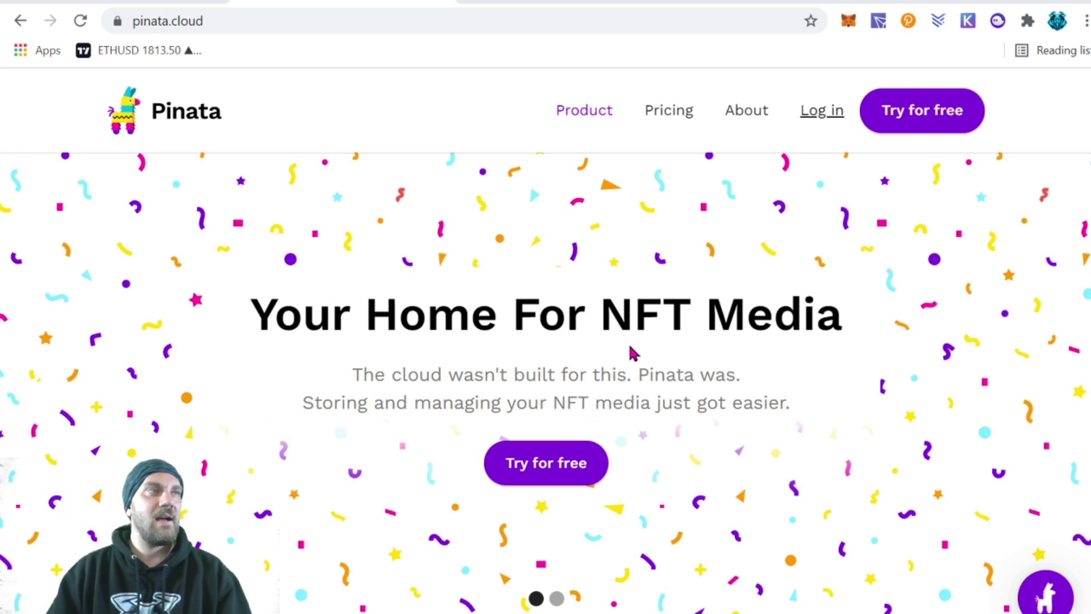
Compare the Pinata pricing plans and start signing up for the Free plan.
click(590, 471)
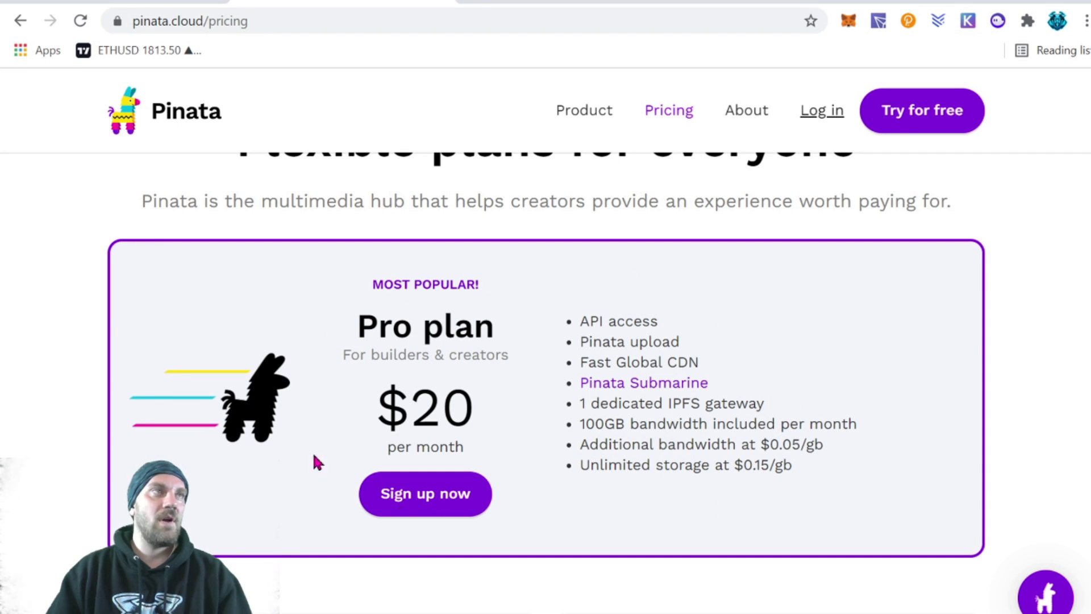
scroll(717, 381, down, 6)
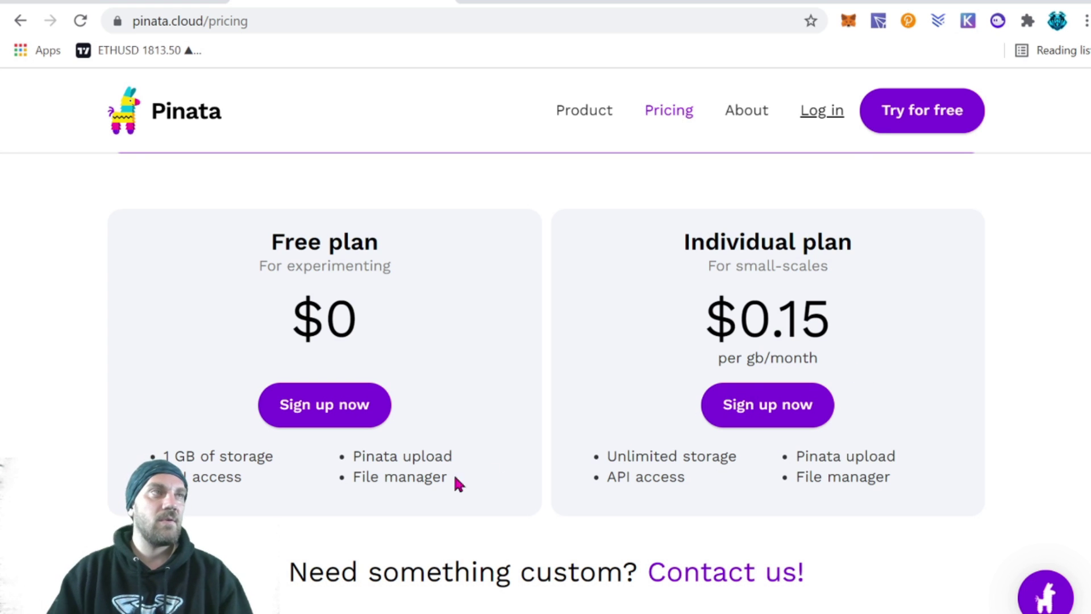
click(315, 412)
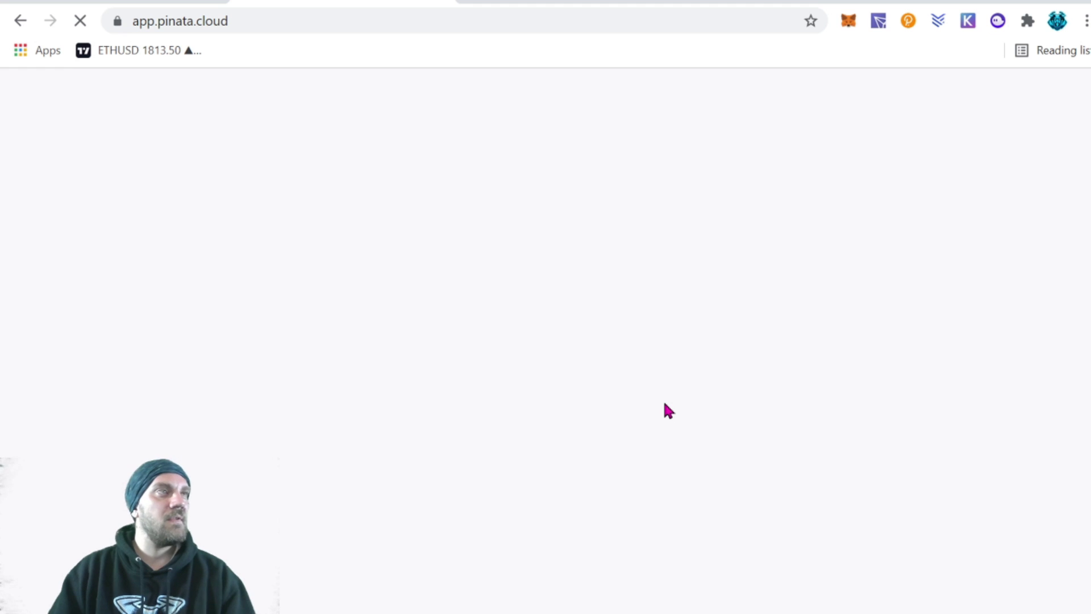
Review the account registration form, from the name and password fields to the Builder or Creator question.
scroll(828, 407, down, 3)
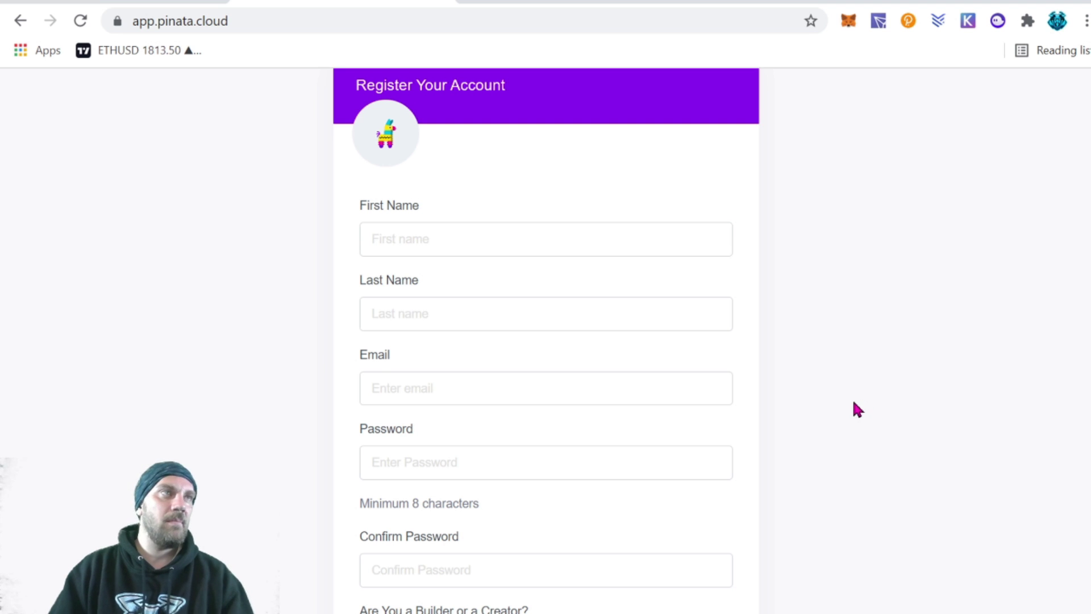
scroll(852, 402, down, 3)
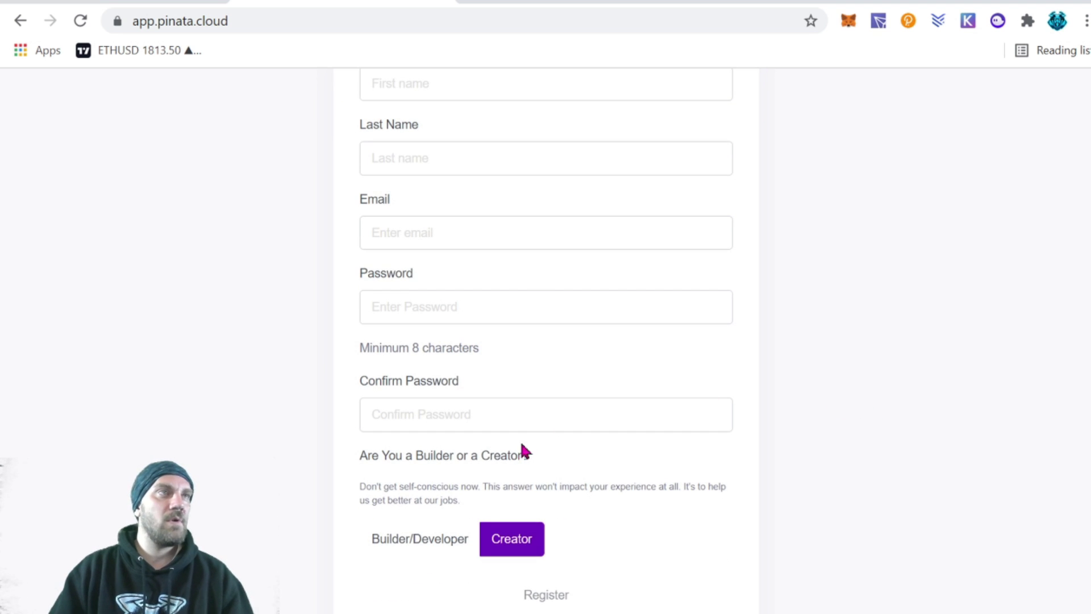
scroll(667, 462, down, 1)
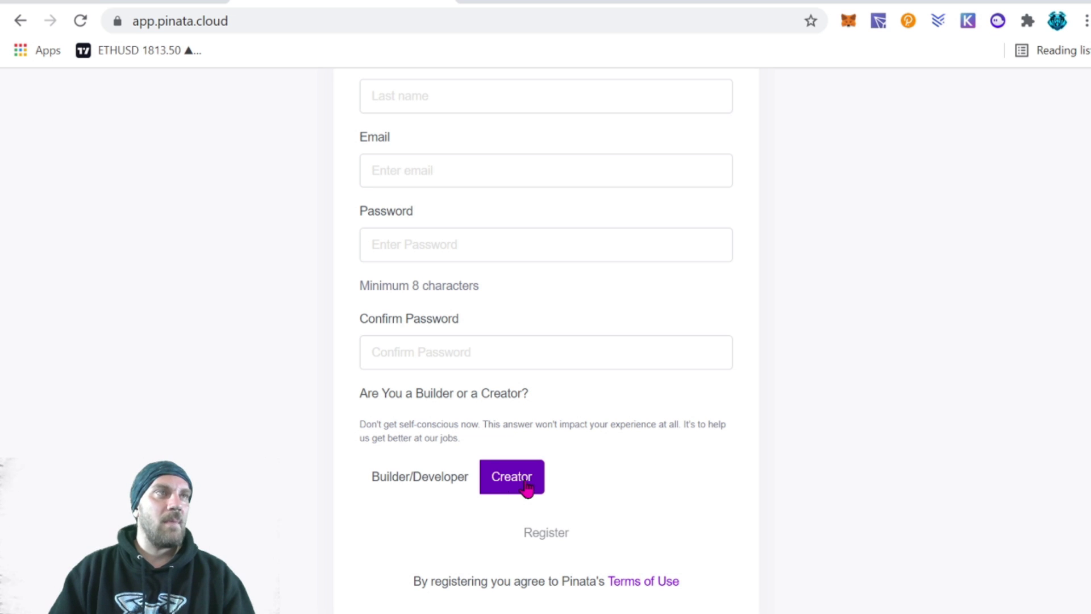
scroll(784, 458, up, 4)
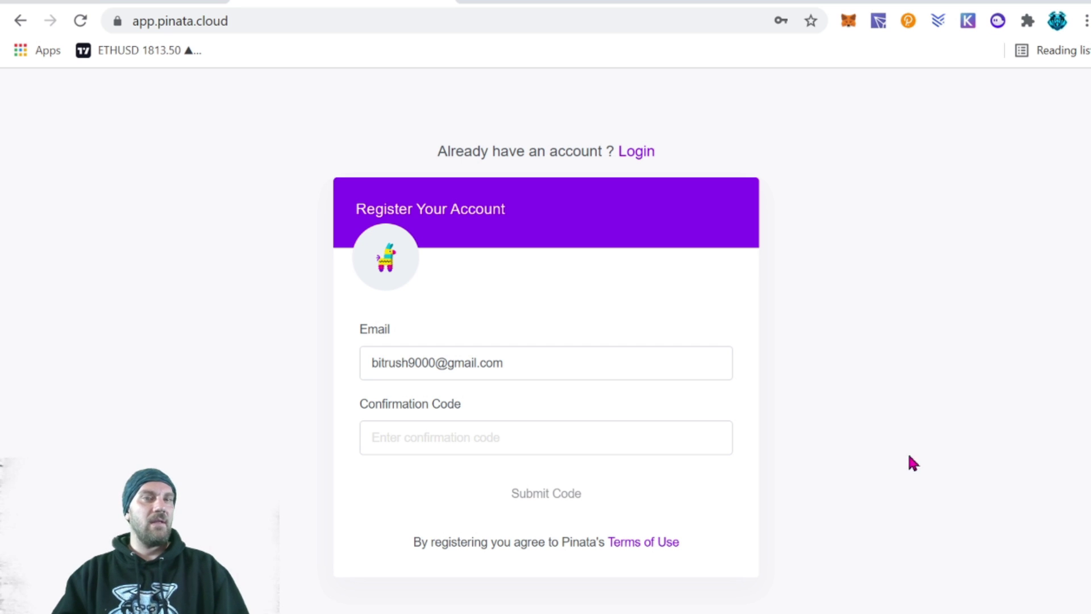
Get the confirmation code from the Pinata email in Gmail, enter it in the registration form and submit it.
click(436, 436)
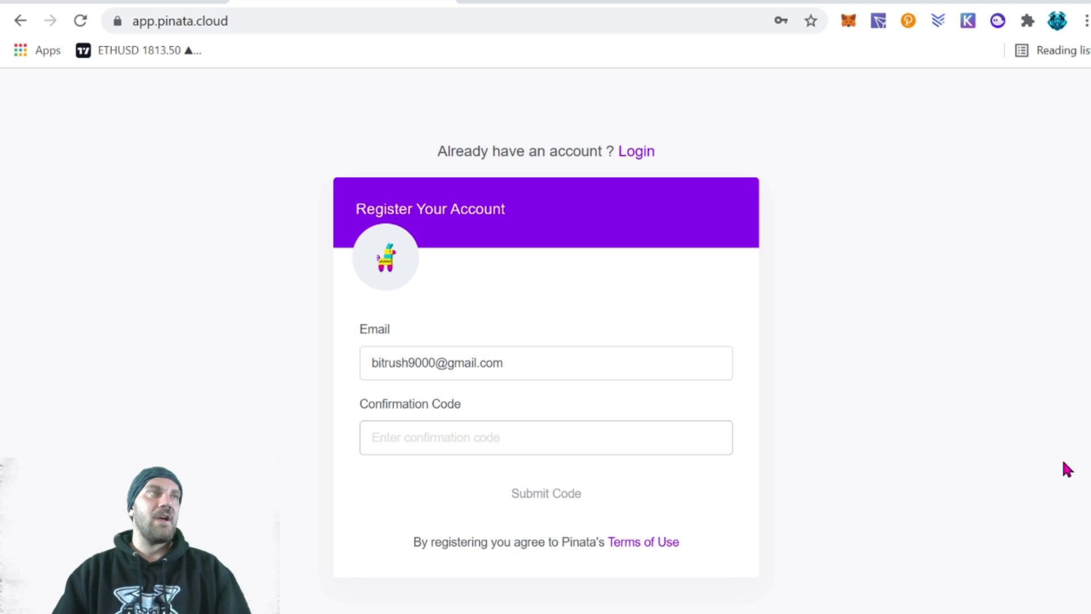
key(ctrl+Tab)
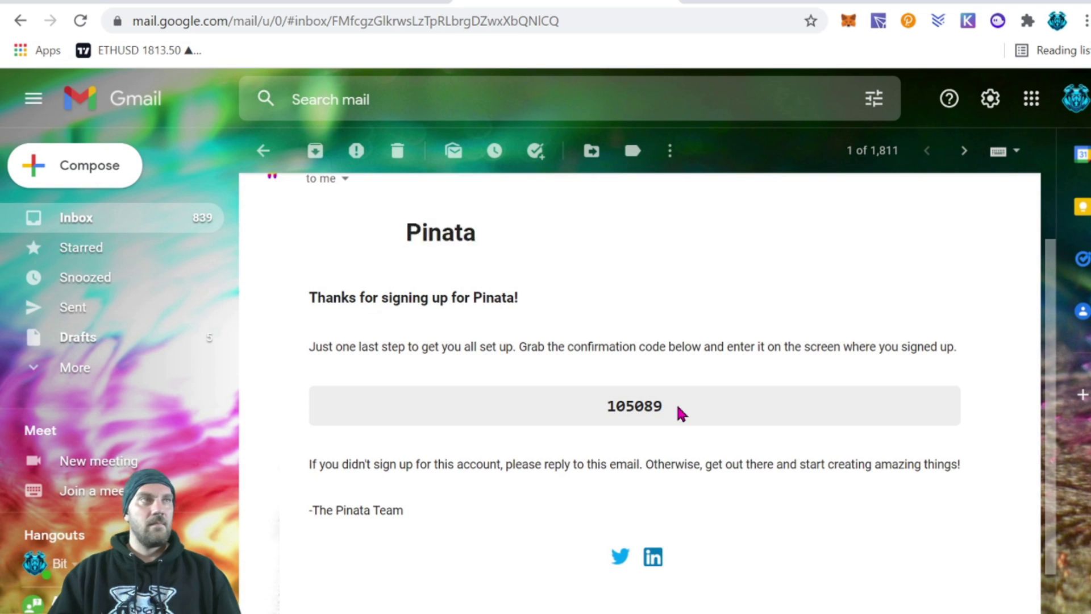
key(ctrl+shift+Tab)
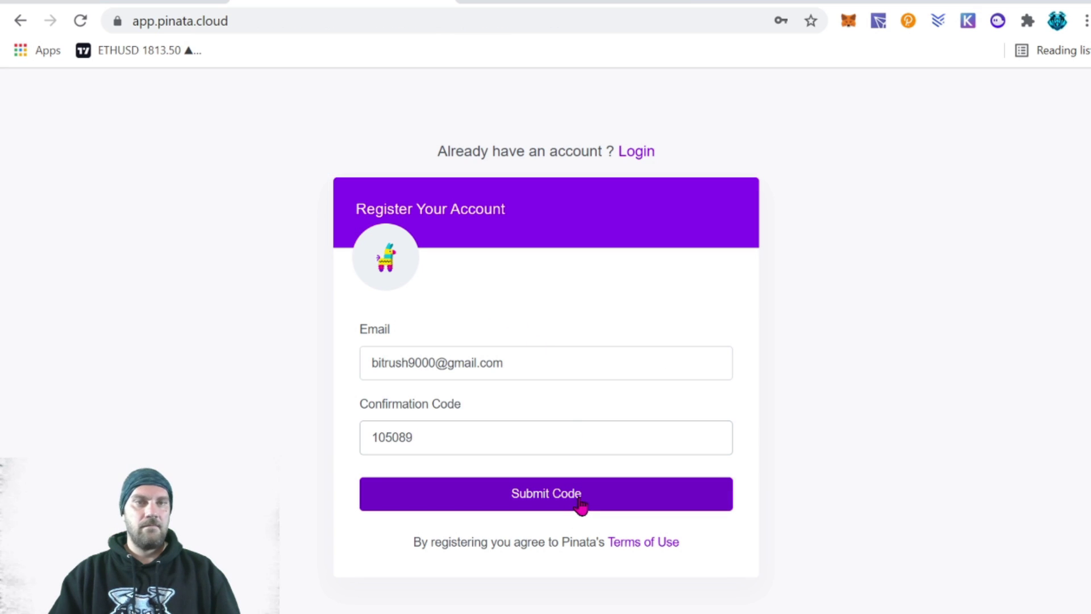
click(579, 504)
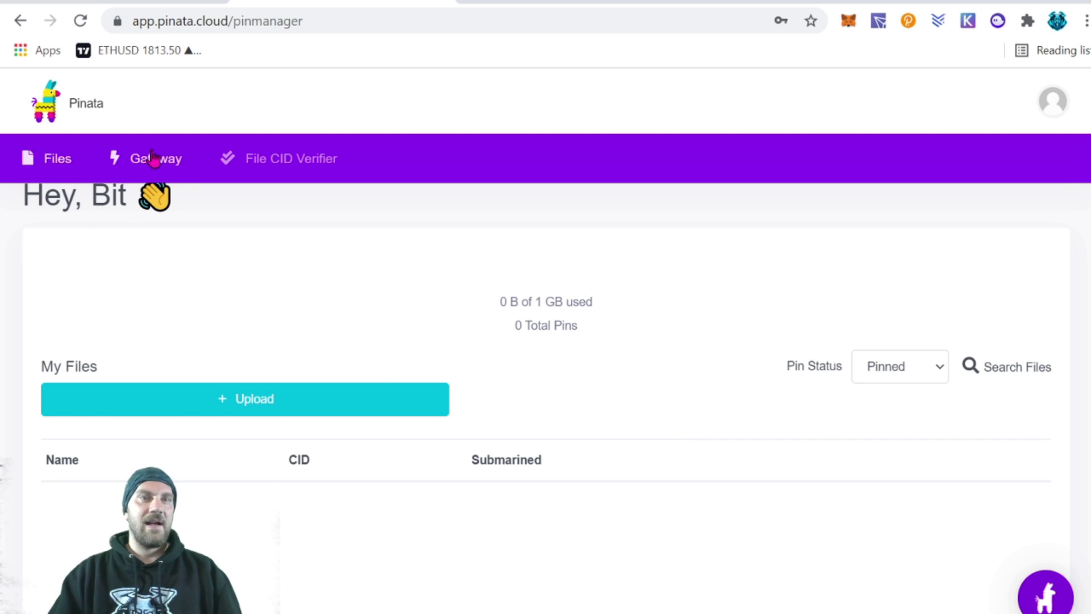
Check the upload options, and inspect image 1 inside the smashed folder of Downloads in File Explorer.
scroll(647, 318, down, 3)
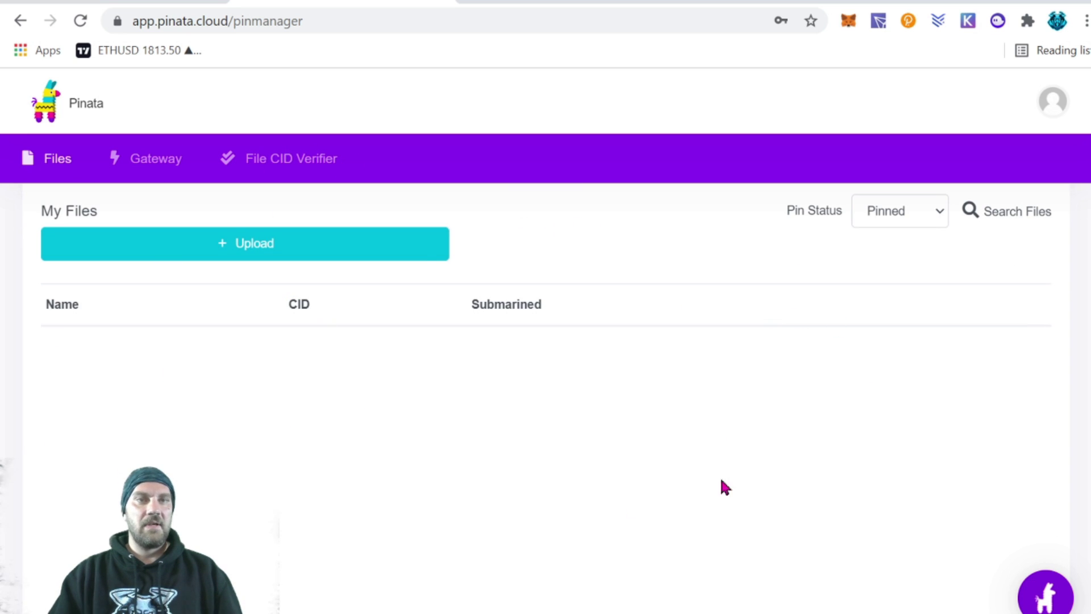
scroll(717, 483, up, 2)
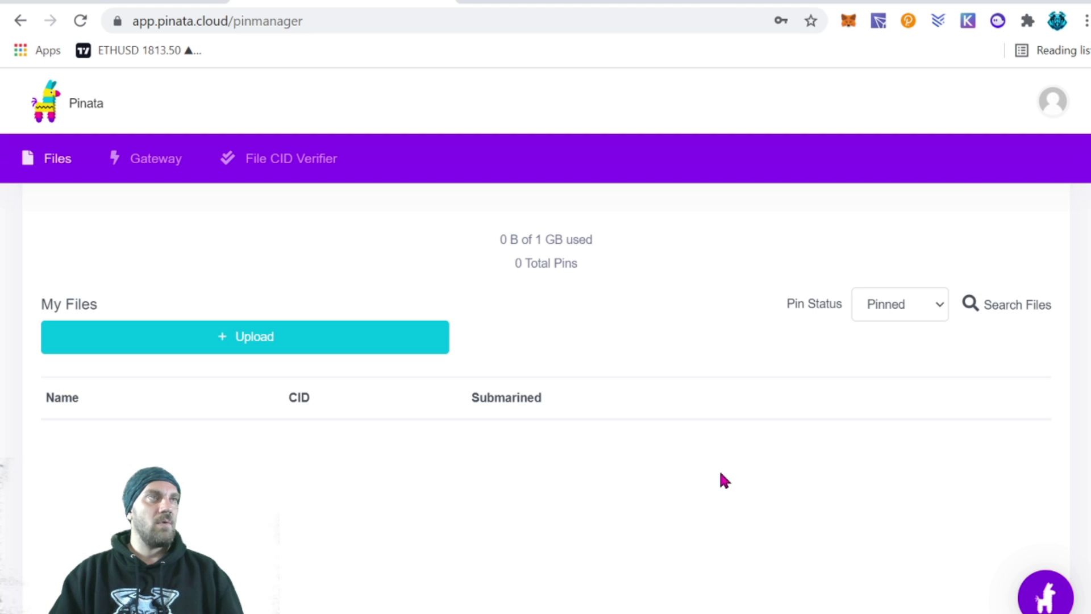
click(213, 351)
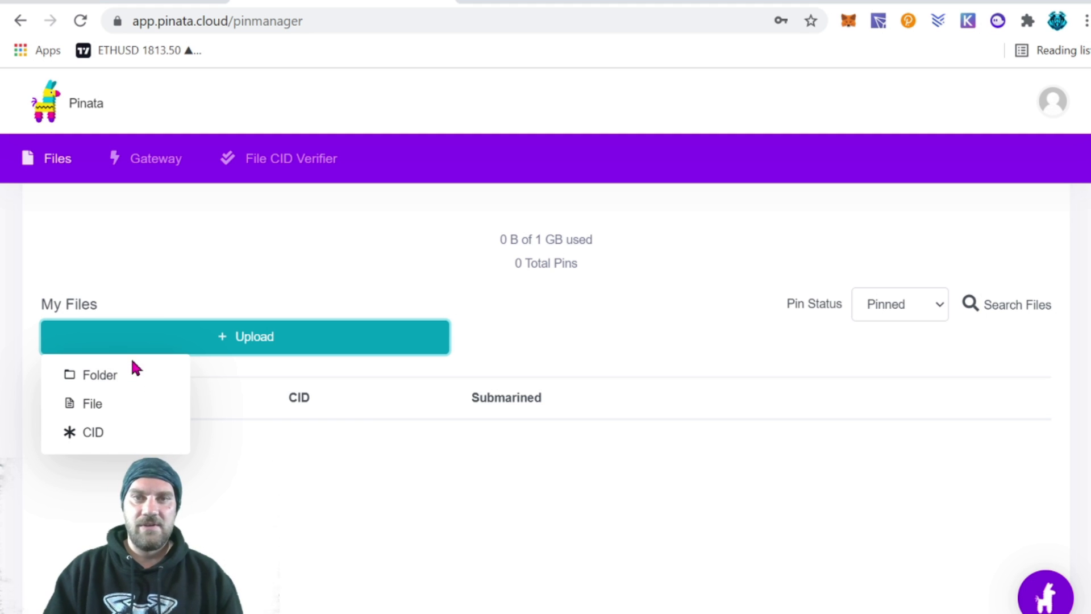
key(alt+Tab)
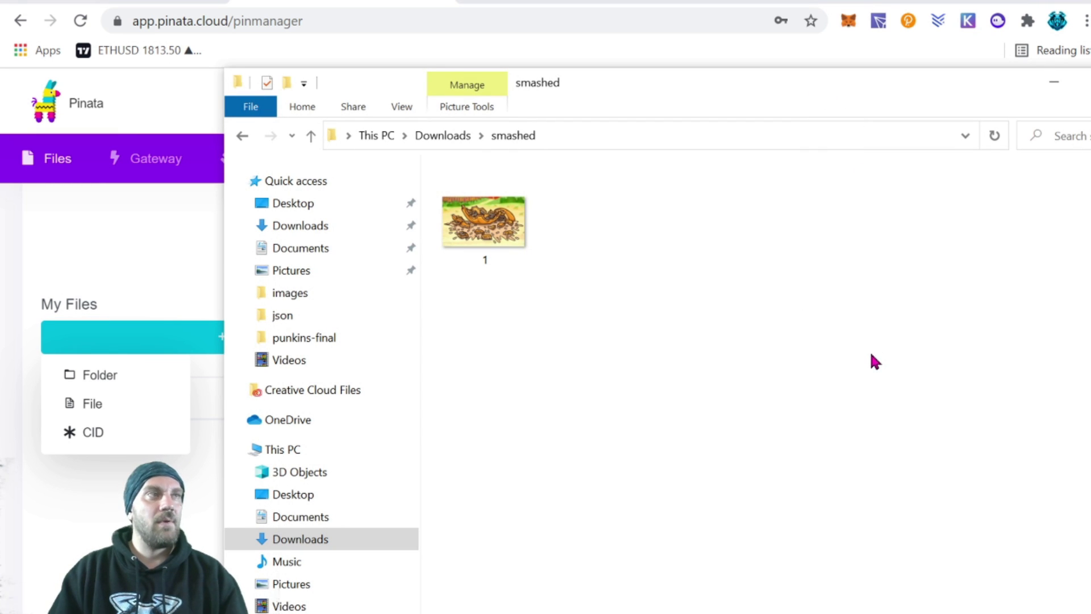
click(510, 234)
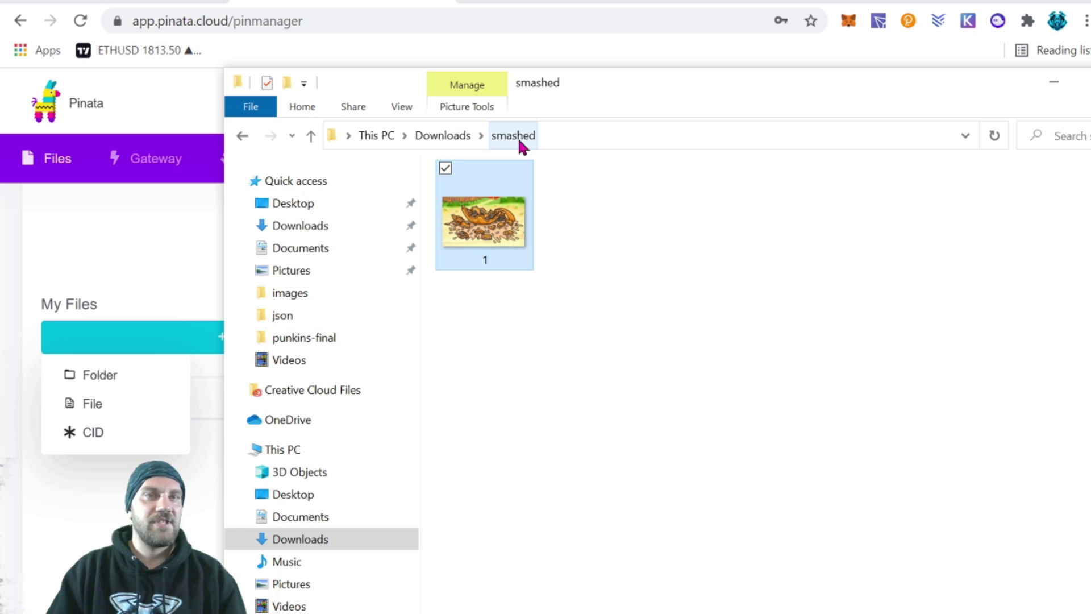
click(625, 357)
click(523, 261)
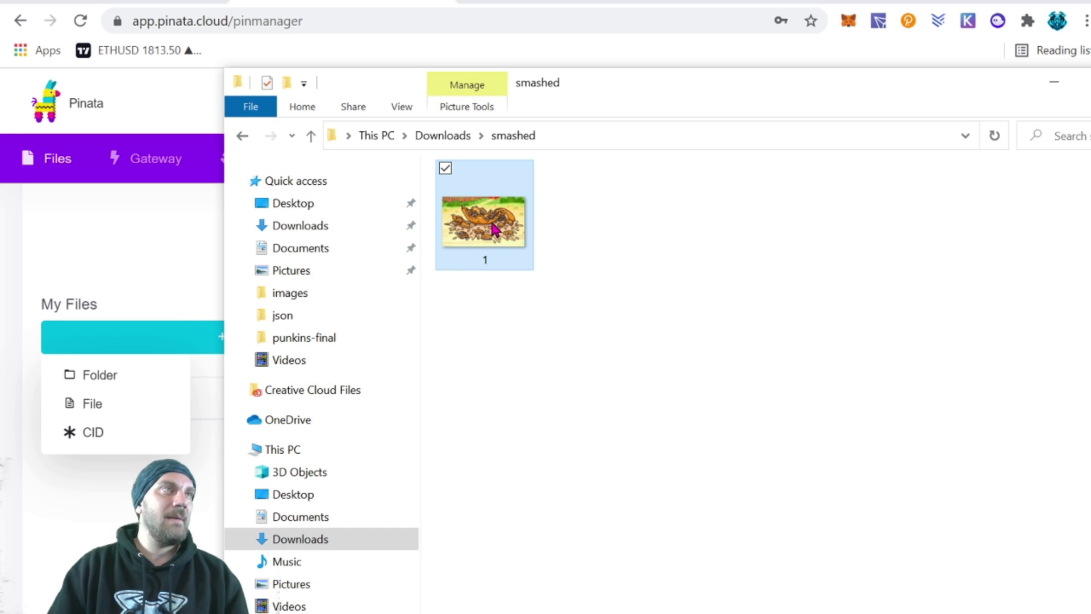
click(1054, 81)
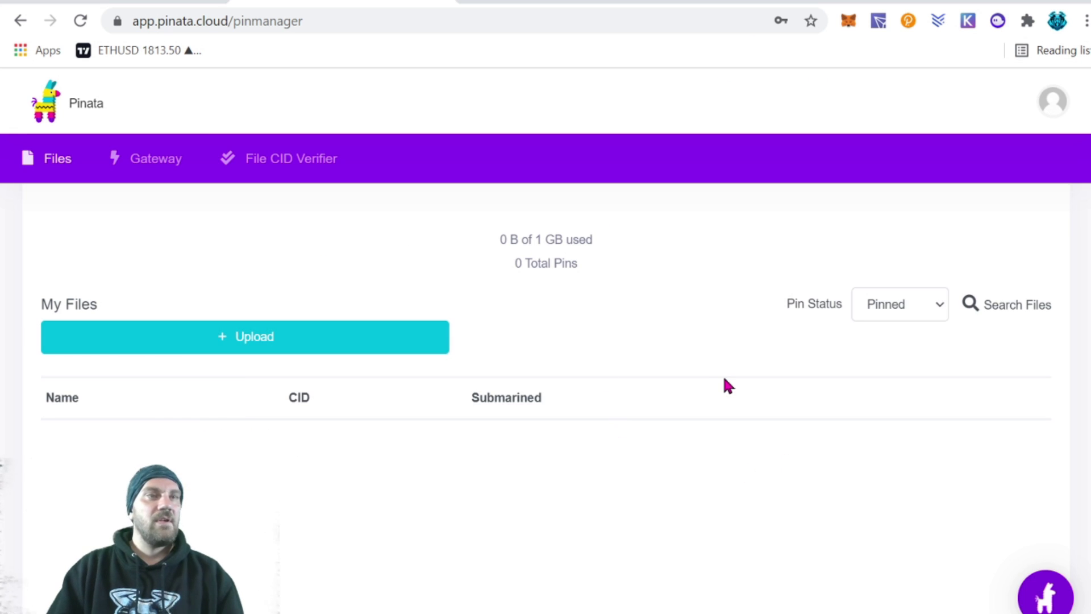
Upload the smashed folder from Downloads to Pinata under the name img-smashed.
click(285, 352)
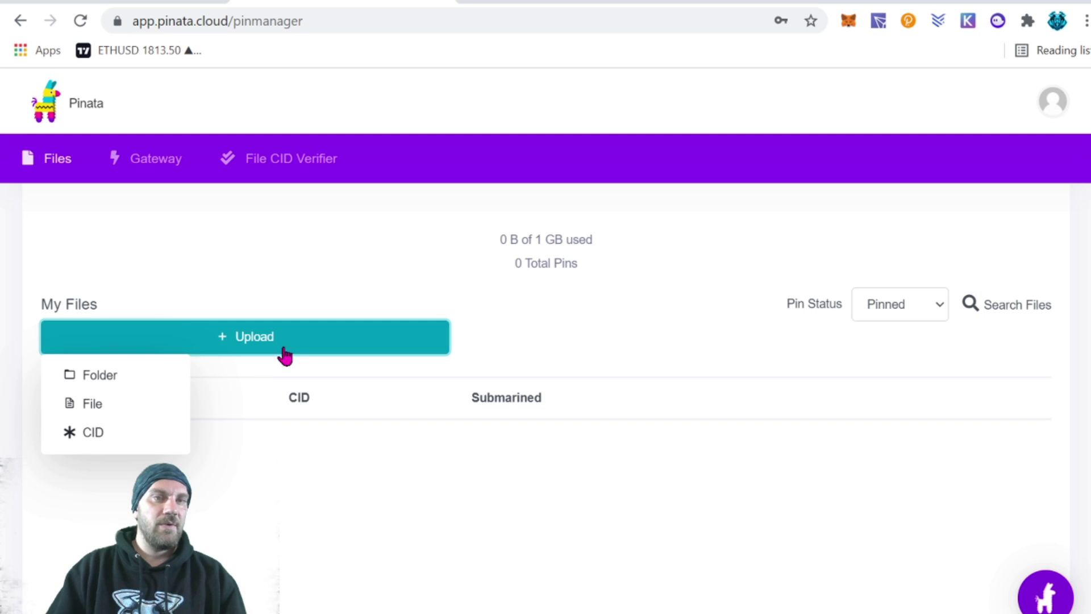
click(98, 376)
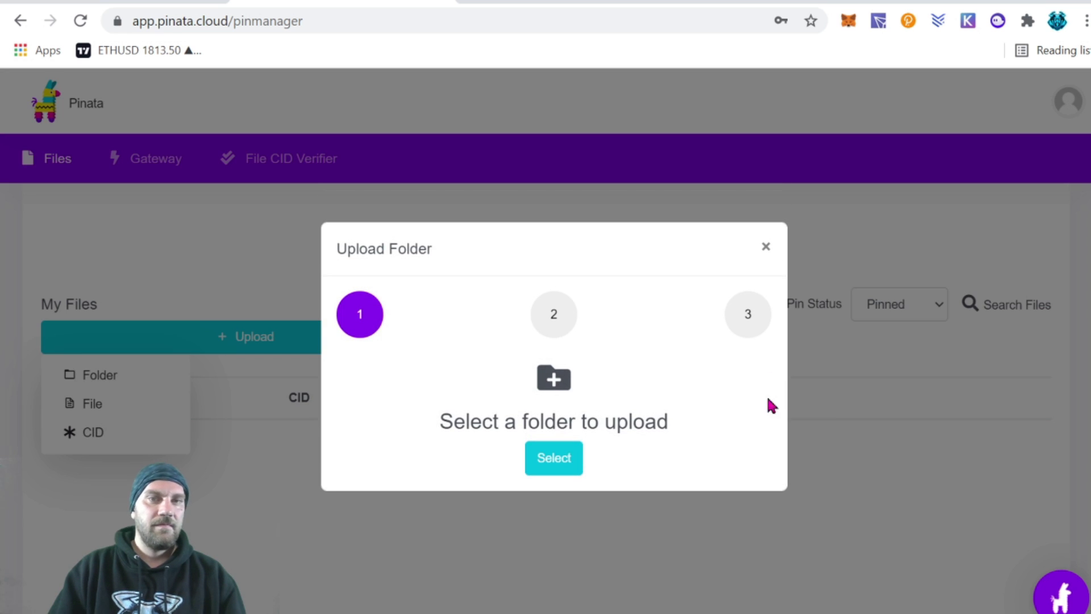
click(559, 465)
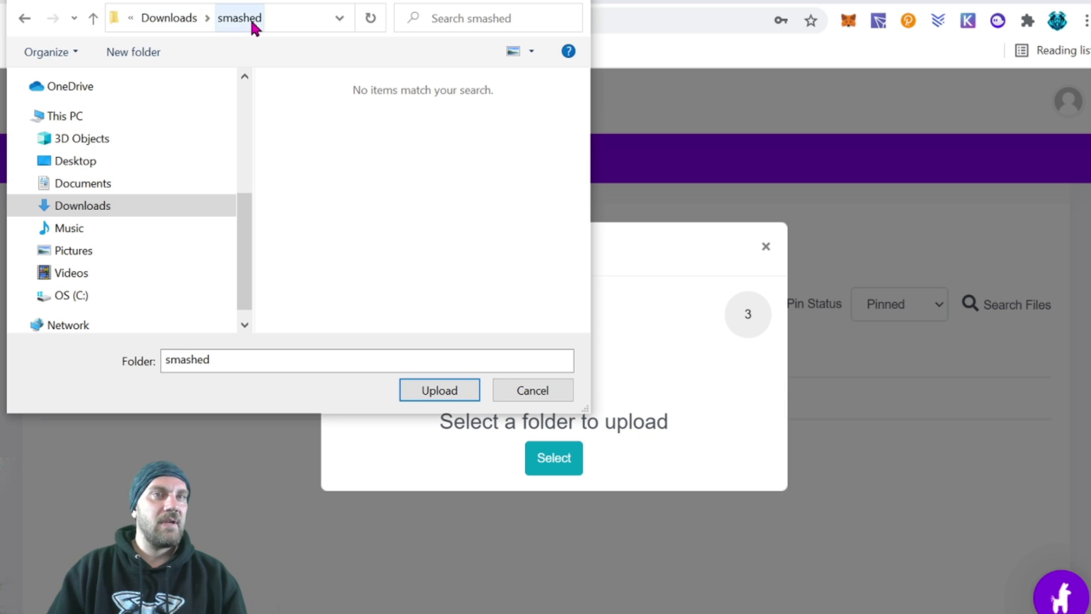
click(440, 391)
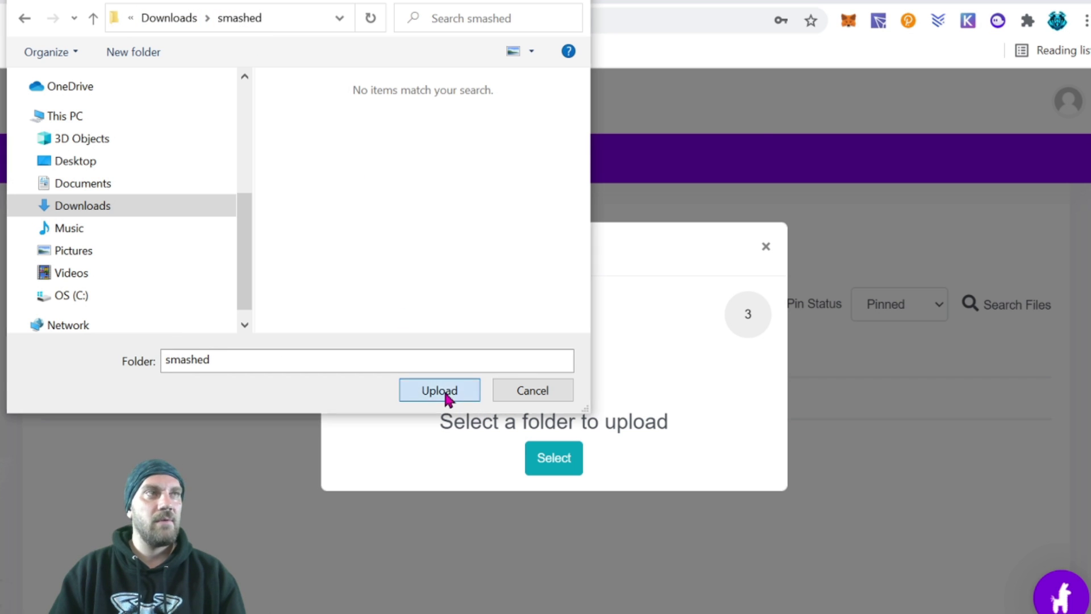
click(637, 146)
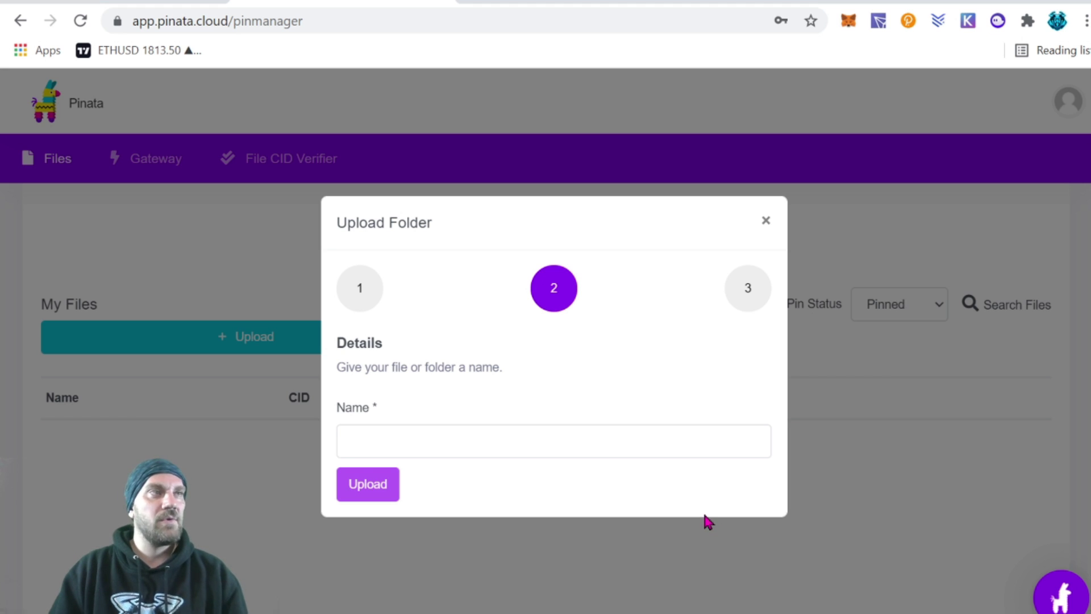
text(img-smashed)
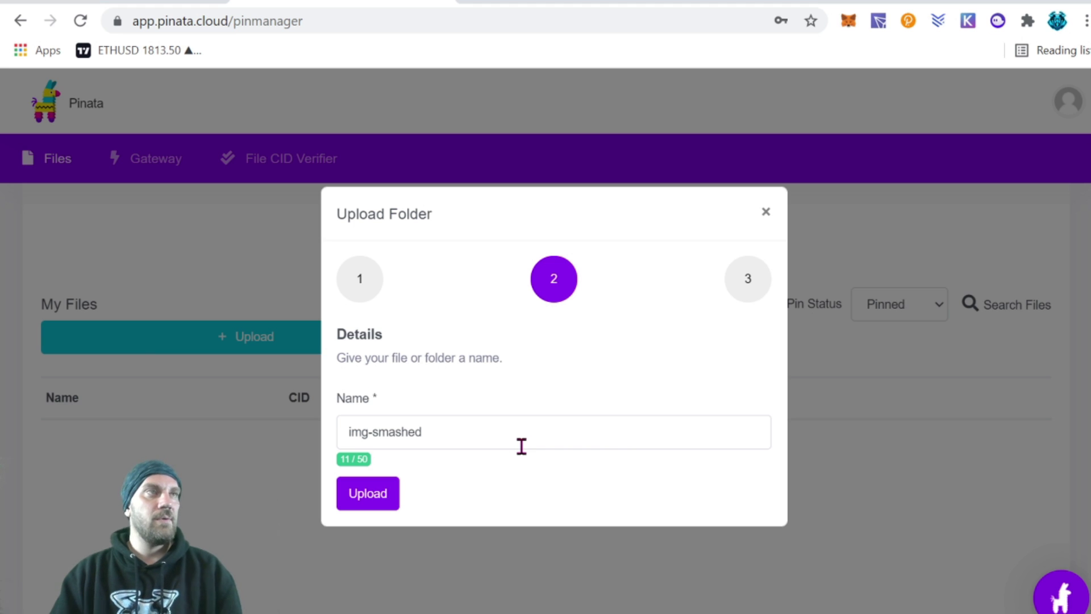
click(366, 504)
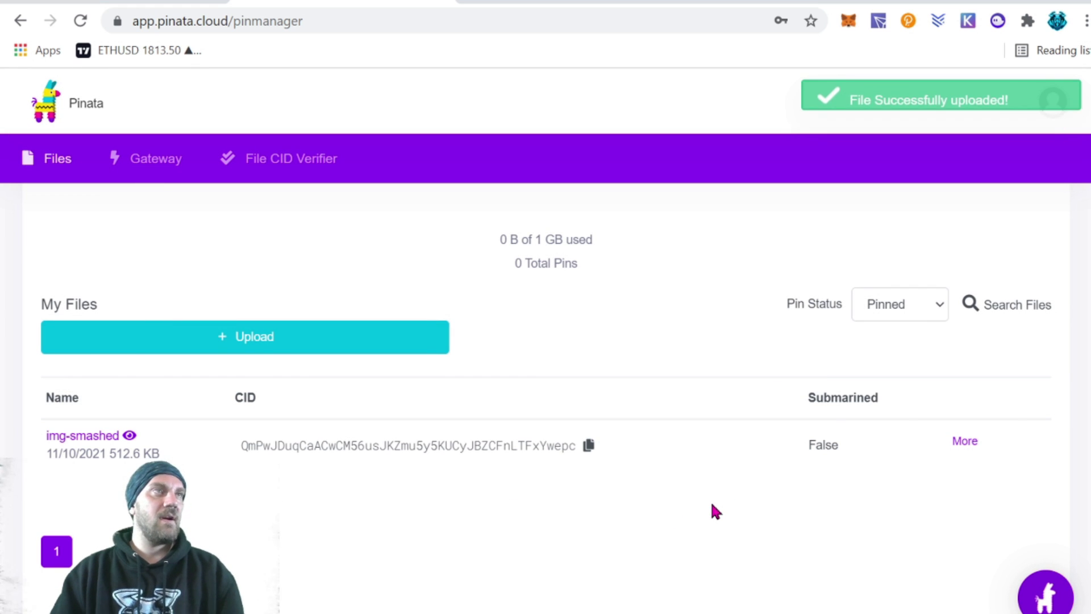
Open the uploaded img-smashed folder on the IPFS gateway, view 1.png and highlight the CID and file name in its address.
scroll(706, 499, down, 1)
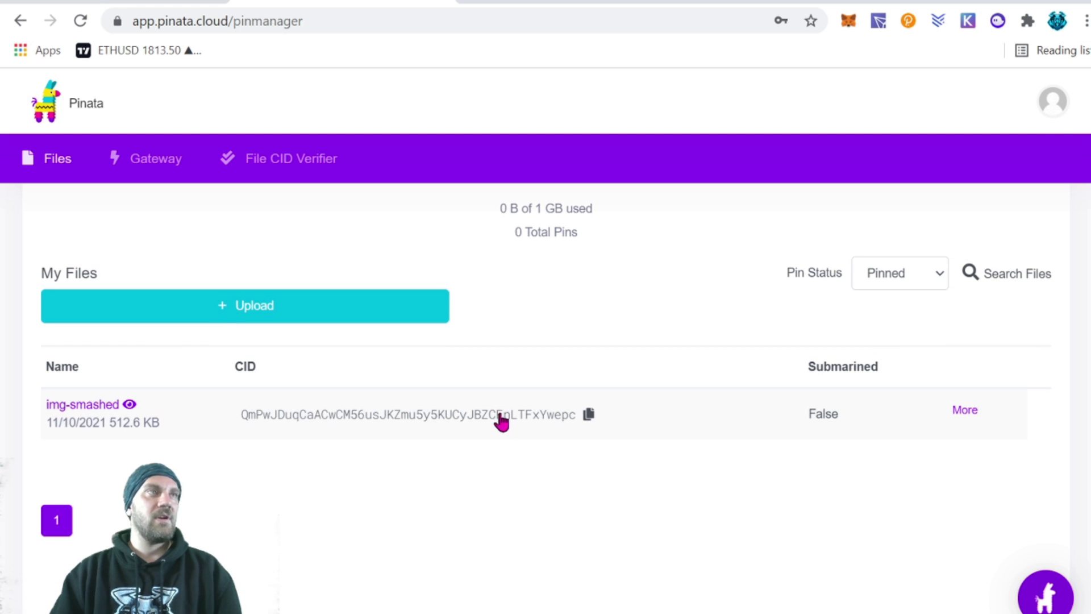
drag(238, 366, 257, 363)
click(297, 378)
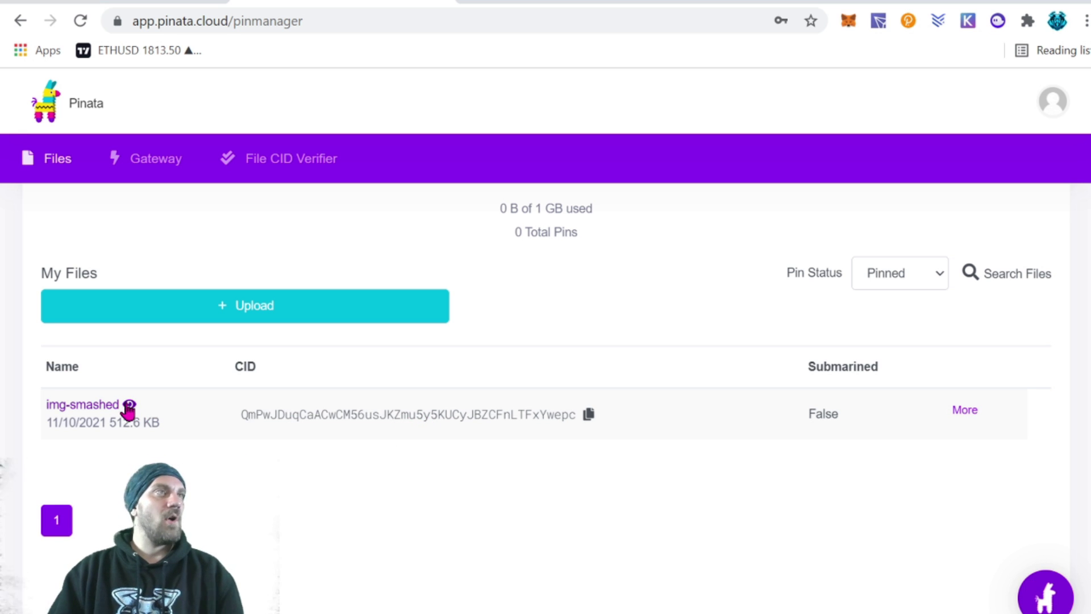
click(91, 406)
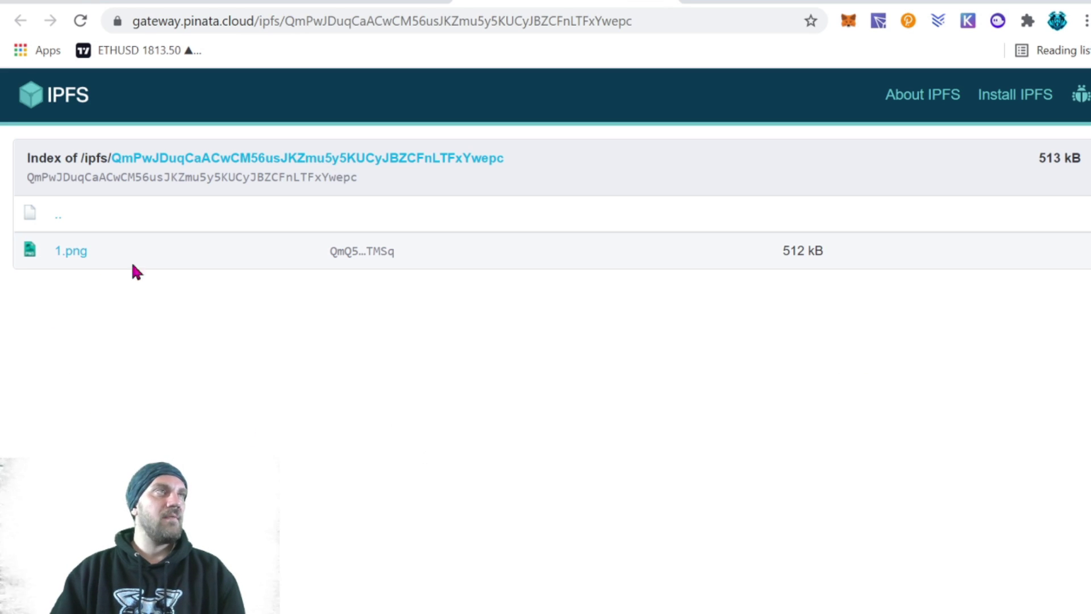
click(72, 254)
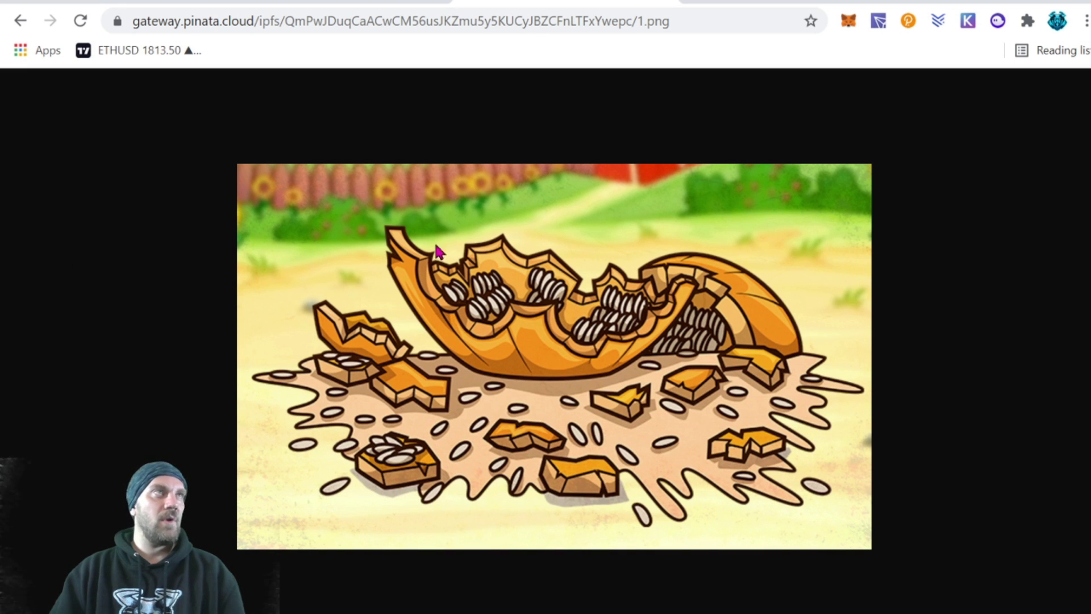
drag(692, 22, 283, 25)
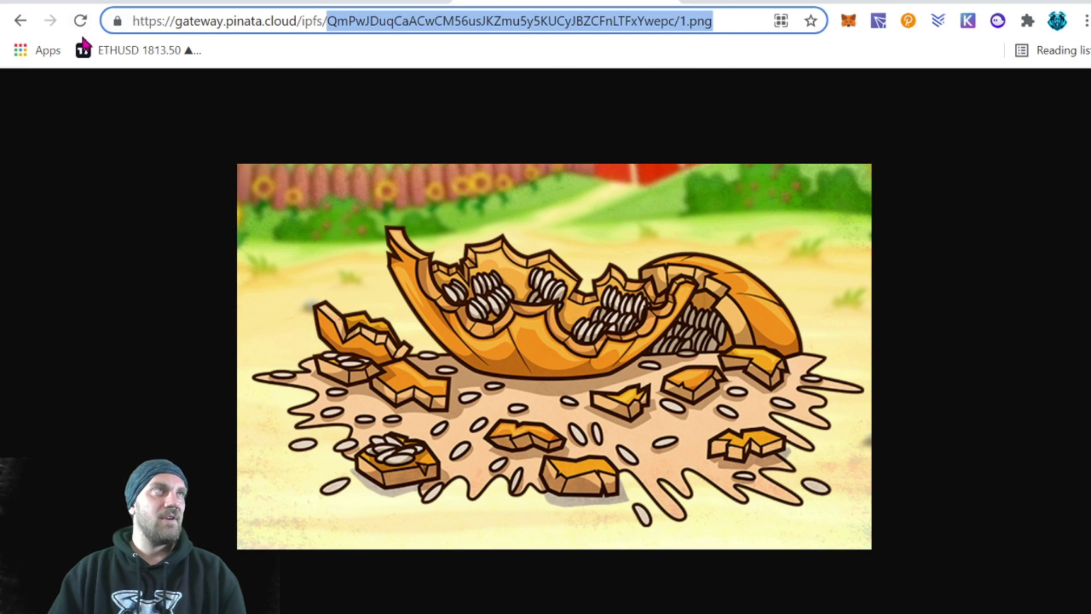
Return to the Pinata file list and copy the CID of the img-smashed folder.
click(19, 28)
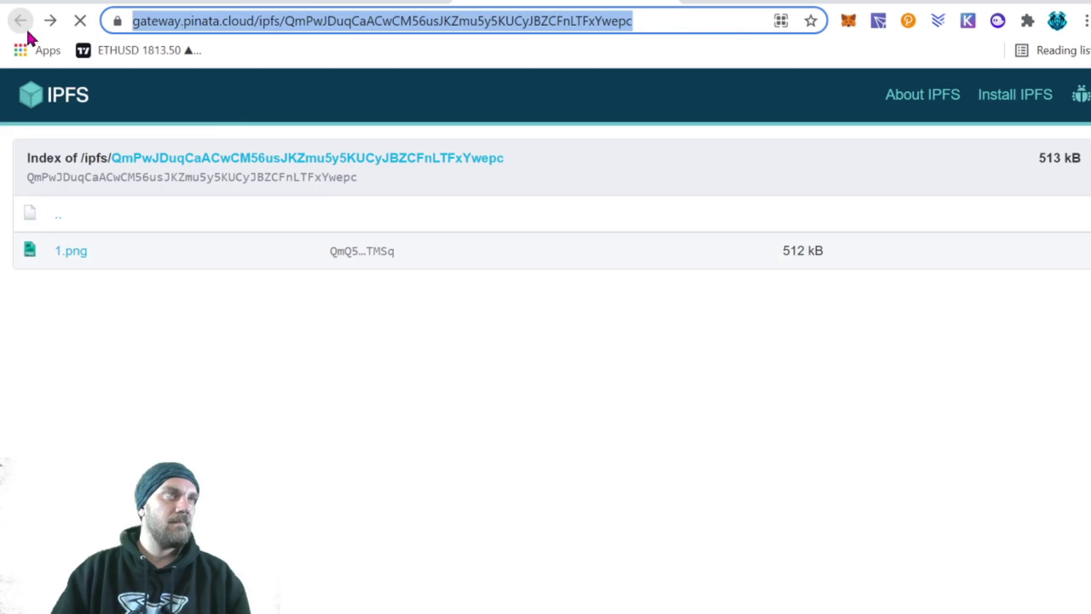
key(ctrl+shift+Tab)
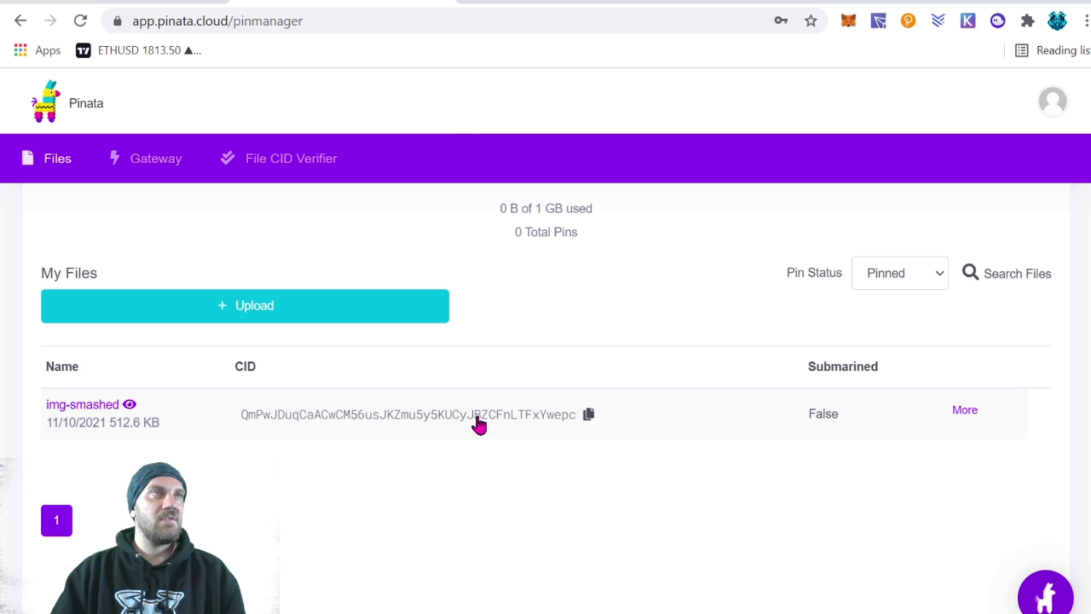
click(588, 420)
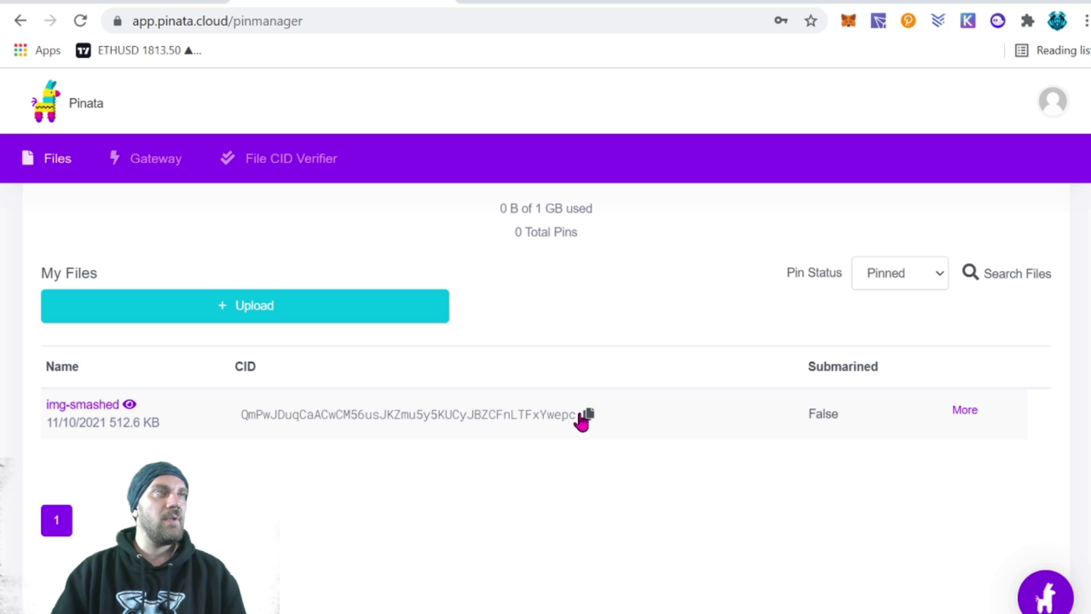
Switch to VS Code and set up a replacement of NewUriToReplace from 1.json with the copied img-smashed CID across all project files.
key(alt+Tab)
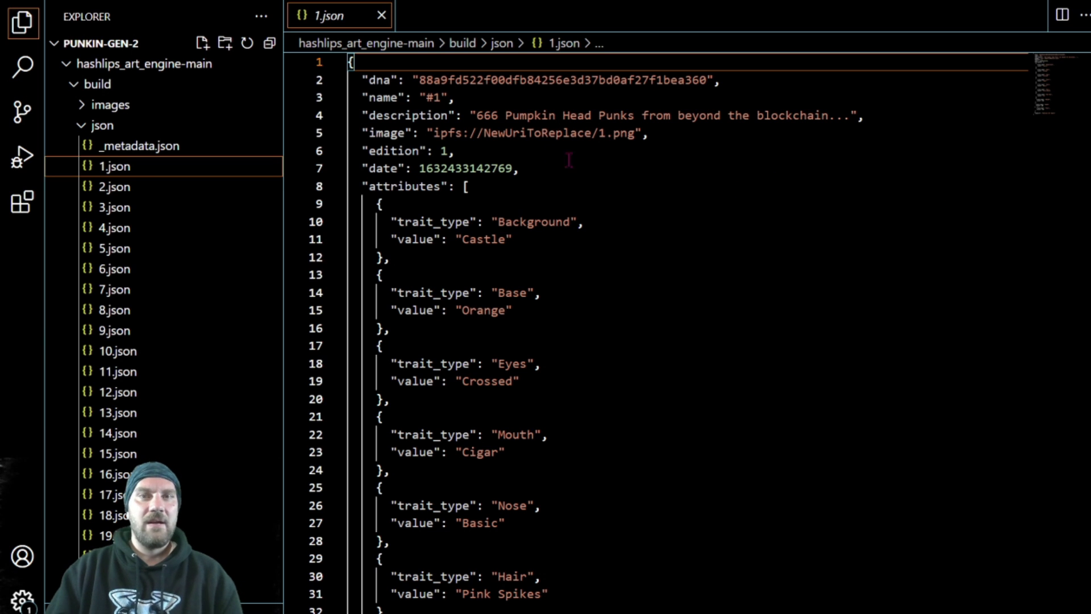
drag(483, 133, 591, 134)
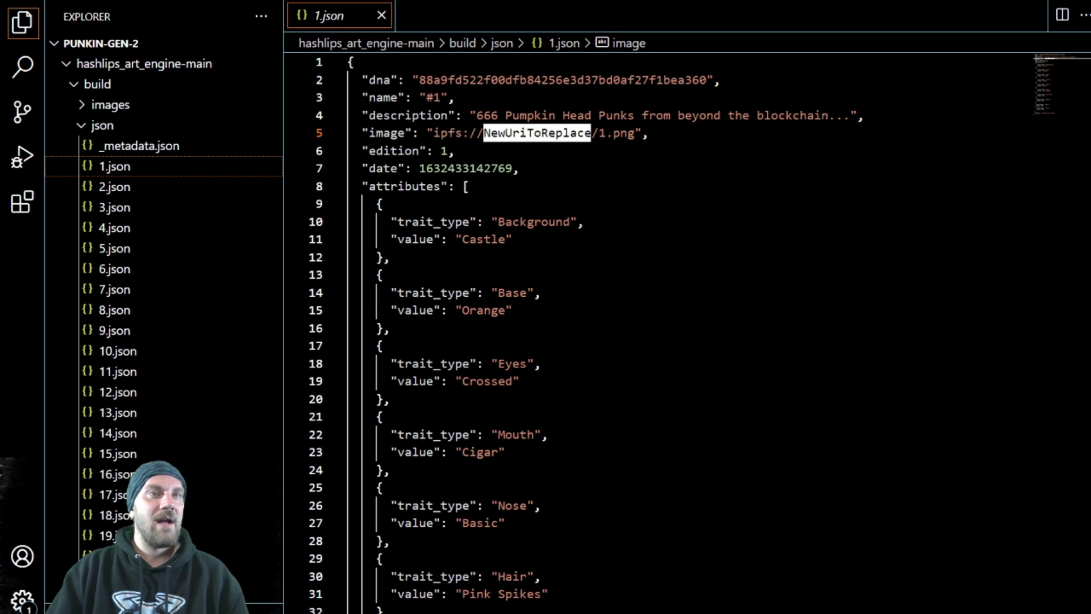
key(alt+e)
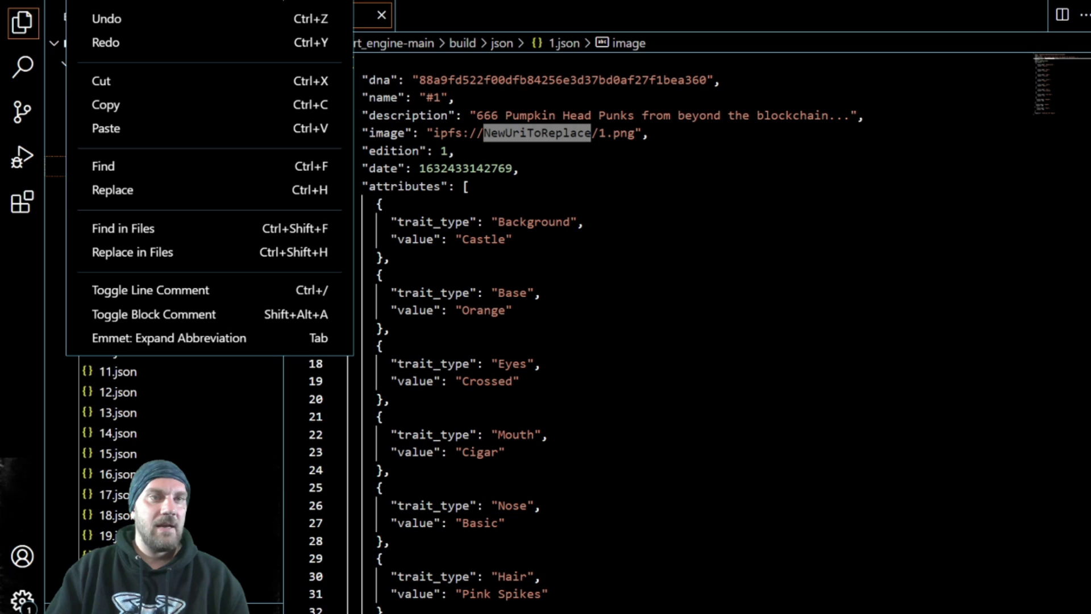
click(178, 255)
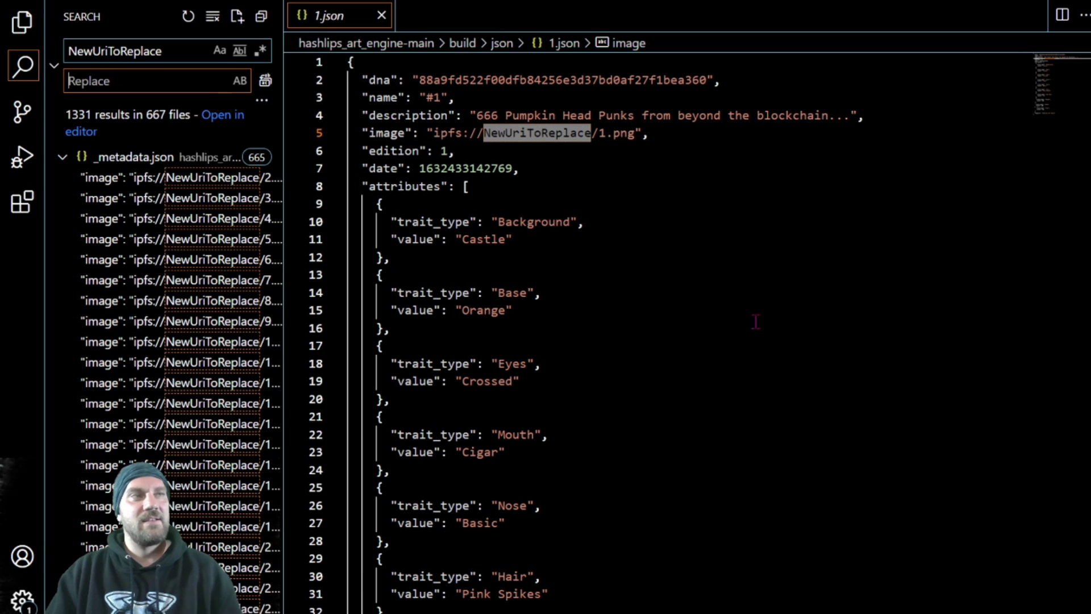
right_click(86, 85)
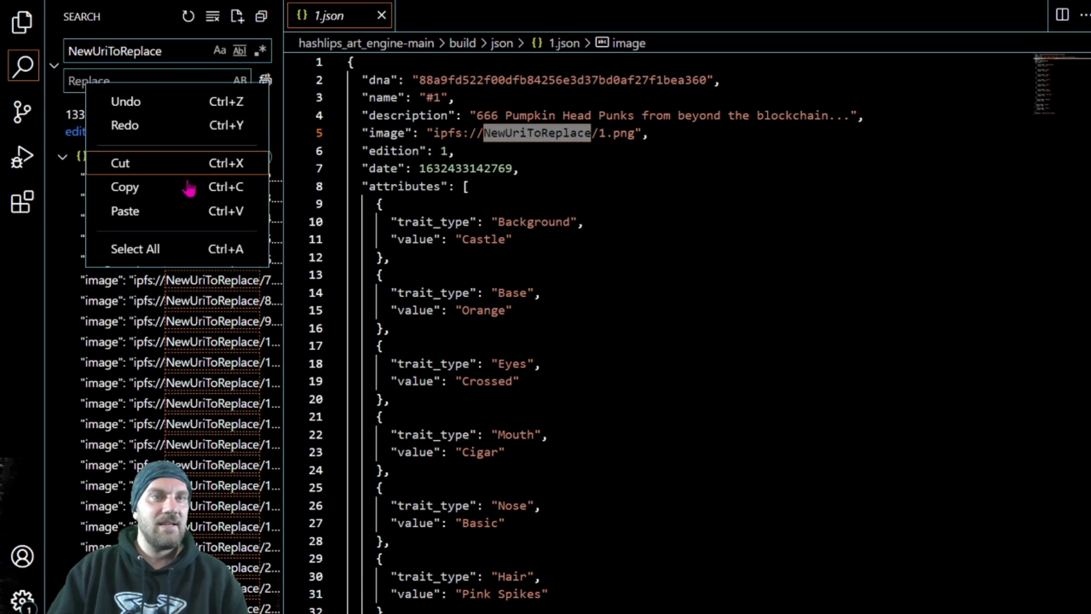
click(126, 210)
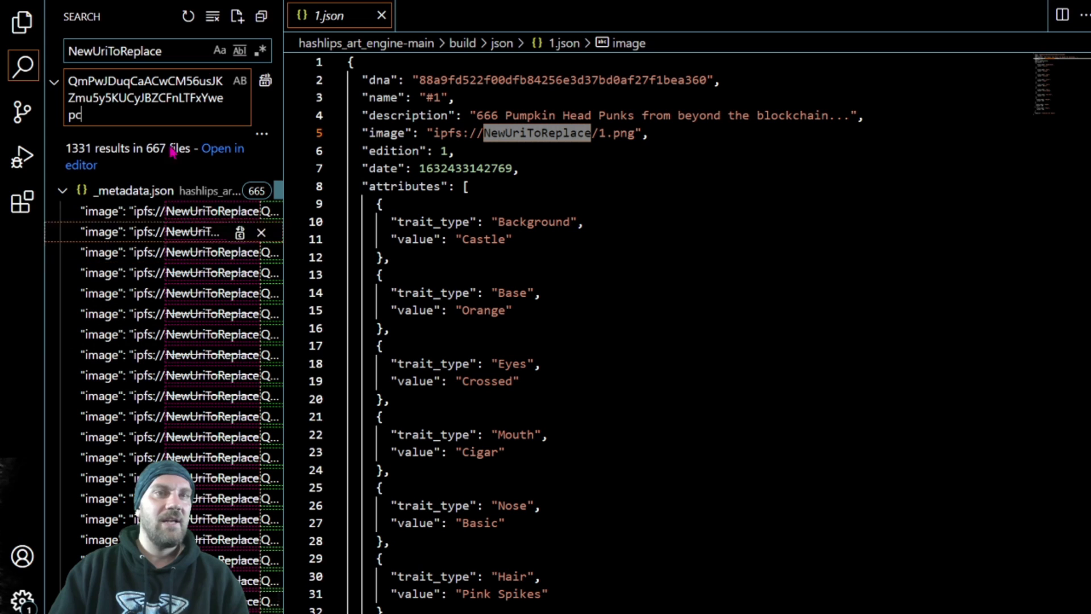
Replace all occurrences of NewUriToReplace across the project files with the CID and save the changes.
click(265, 81)
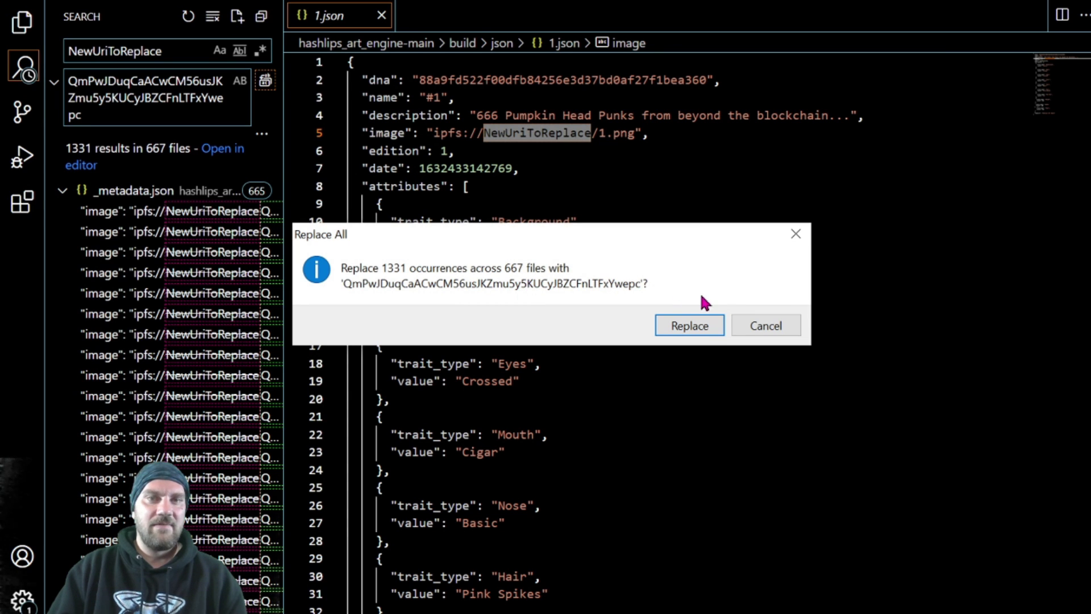
click(691, 328)
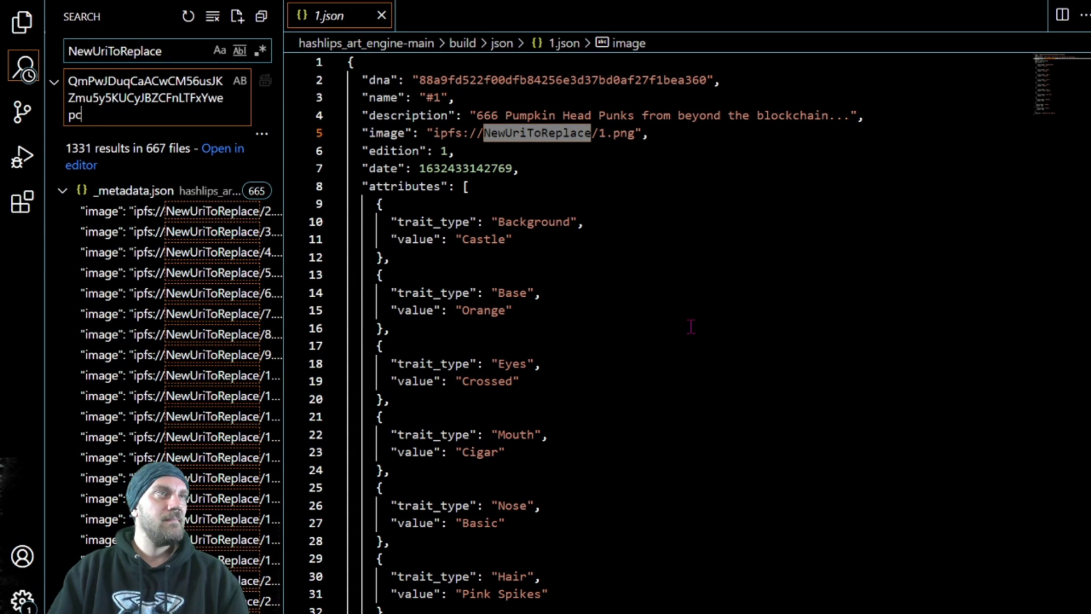
key(ctrl+s)
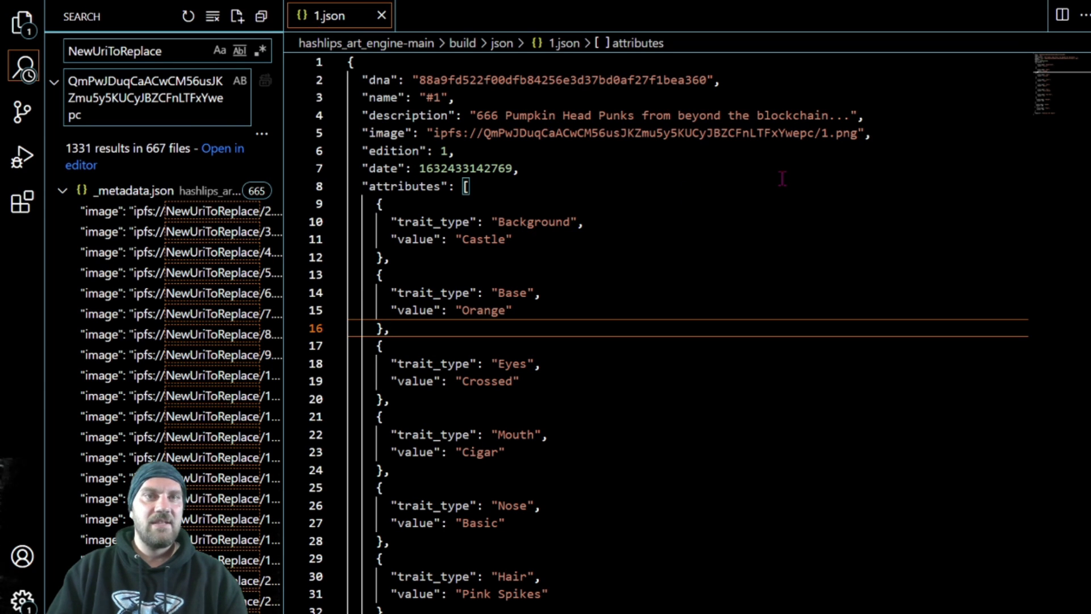
key(alt+f)
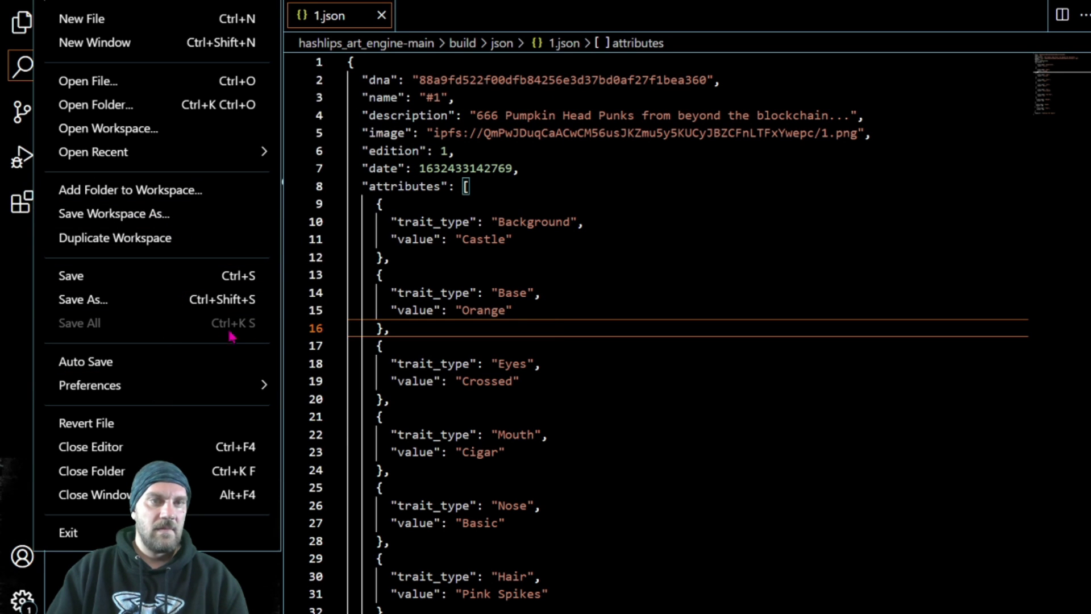
click(613, 329)
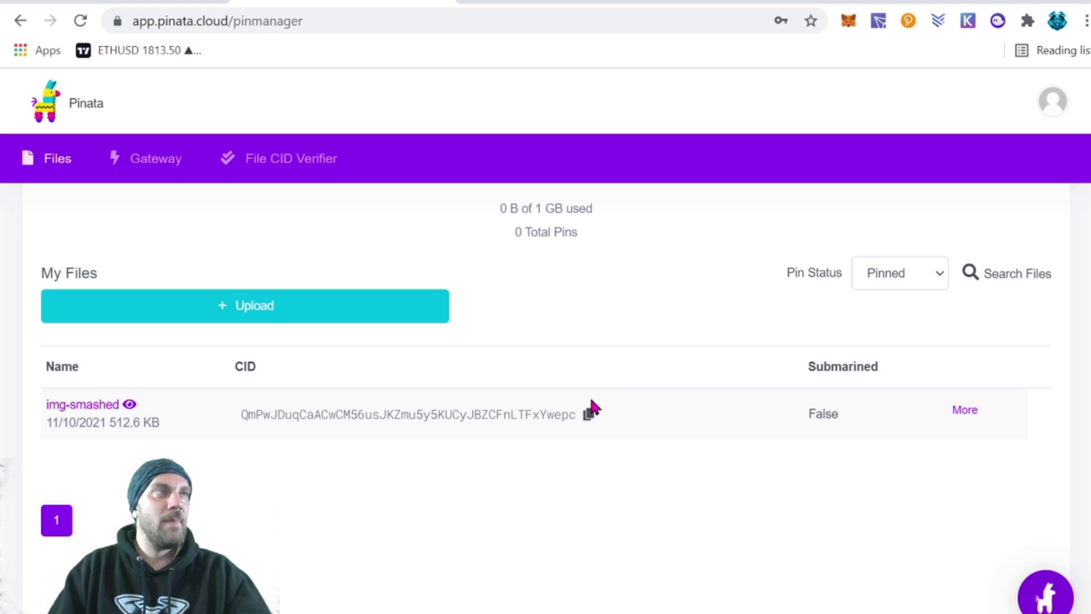
Upload the json folder from hashlips_art_engine-main's build folder to Pinata under the name meta-smashed.
click(244, 311)
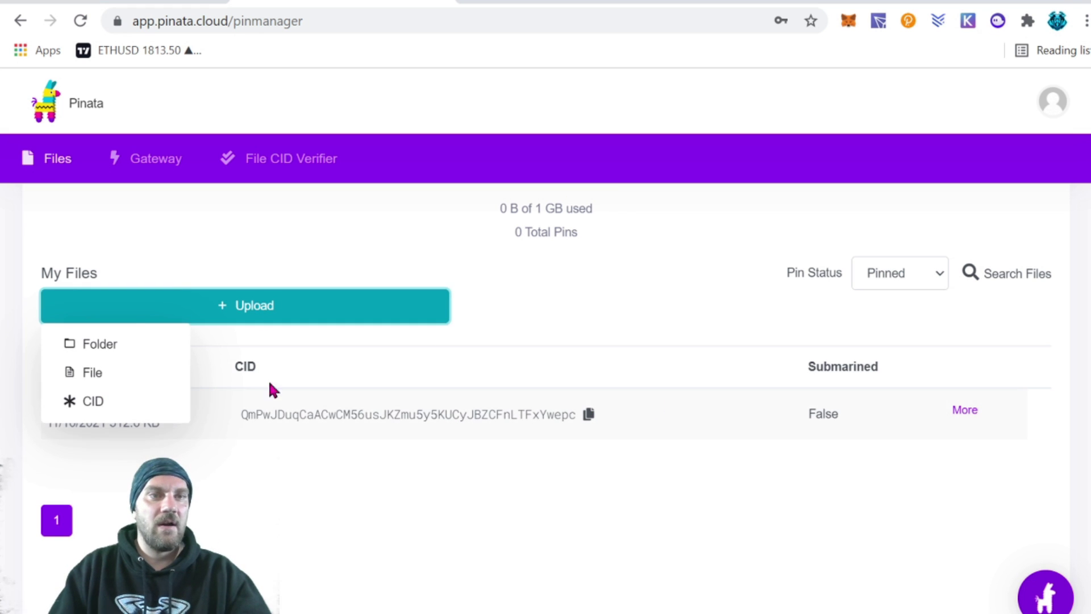
click(121, 352)
click(549, 459)
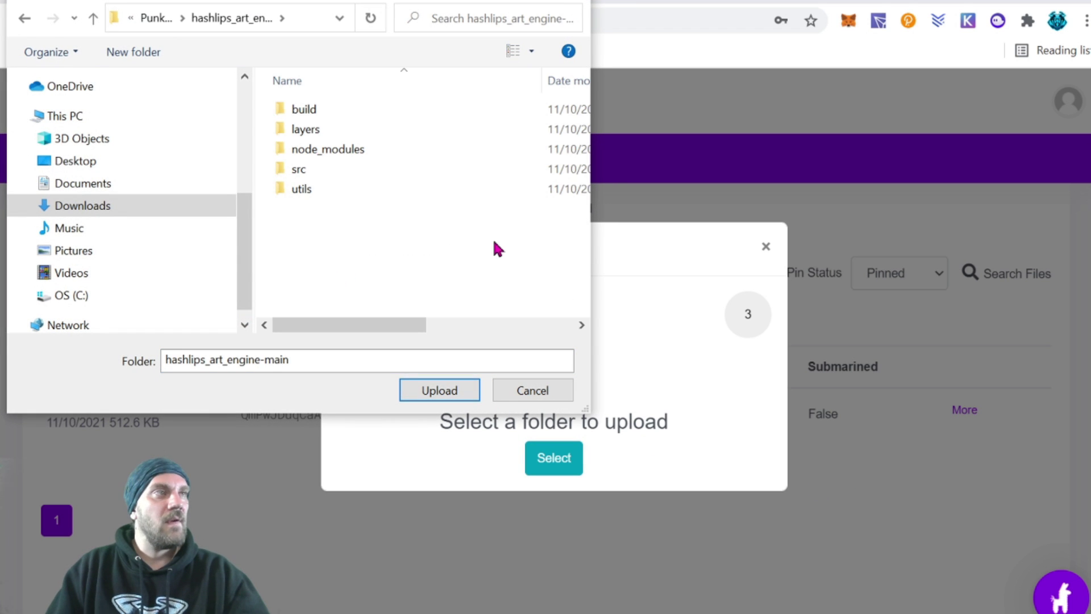
double_click(312, 109)
click(294, 130)
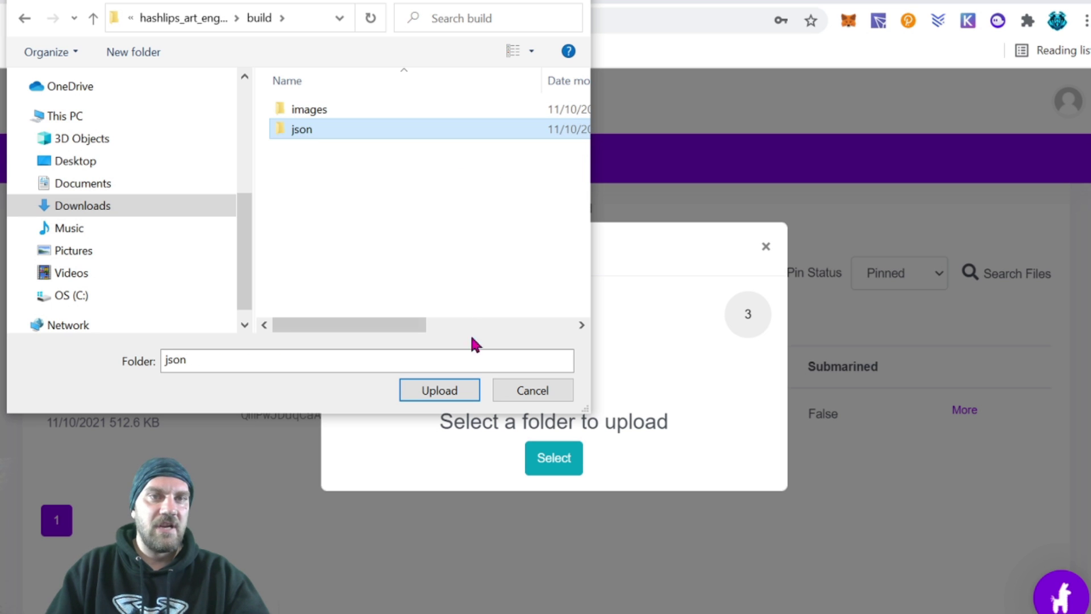
click(433, 399)
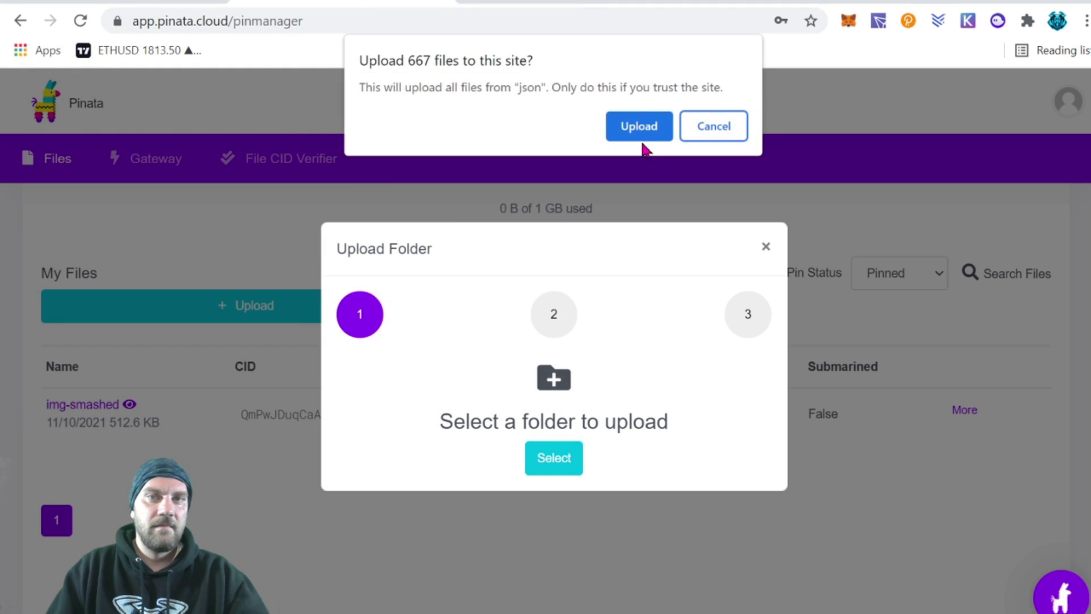
click(642, 119)
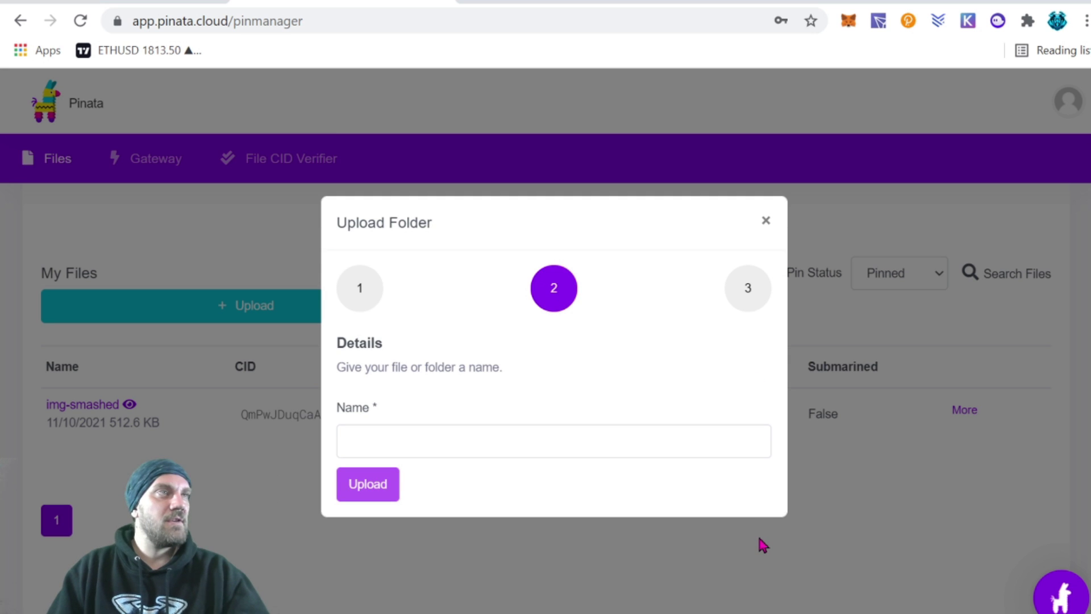
click(553, 433)
key(ctrl+v)
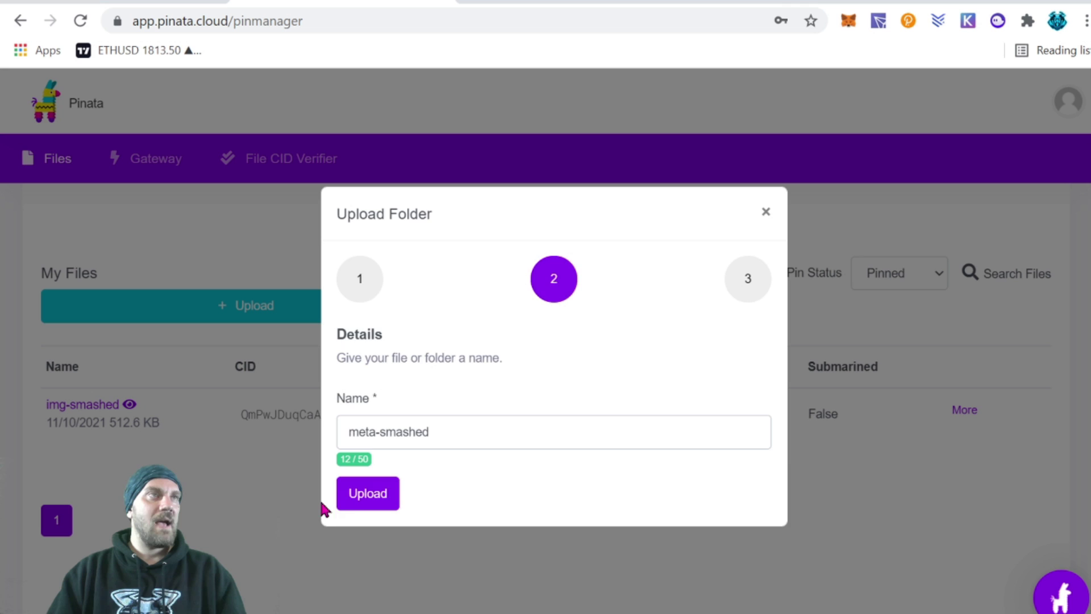
click(359, 503)
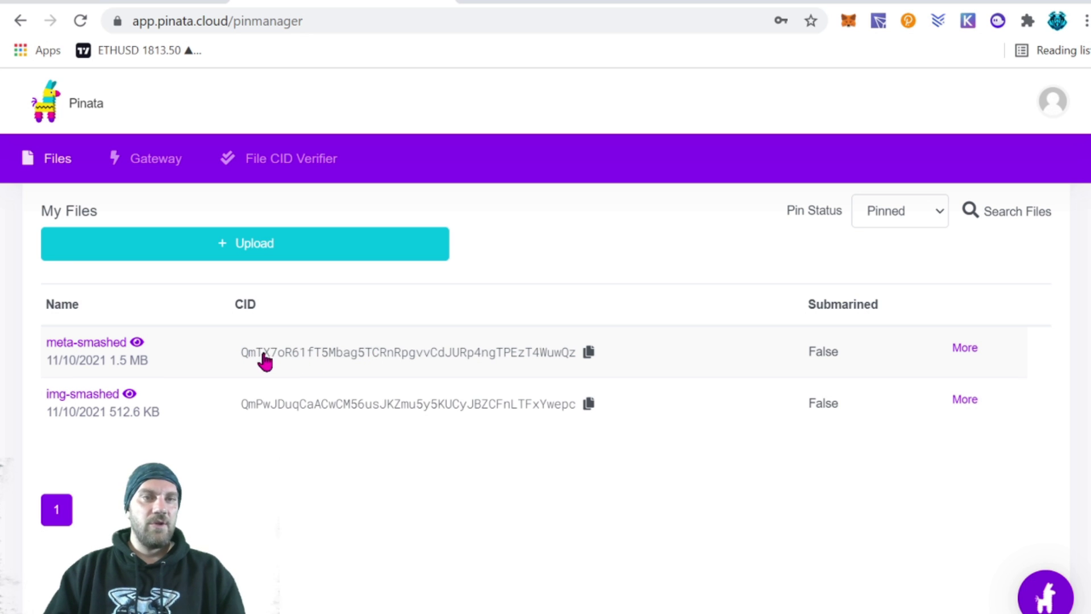
Open the uploaded meta-smashed folder on the IPFS gateway, view 1.json and highlight the CID in its image address.
click(98, 346)
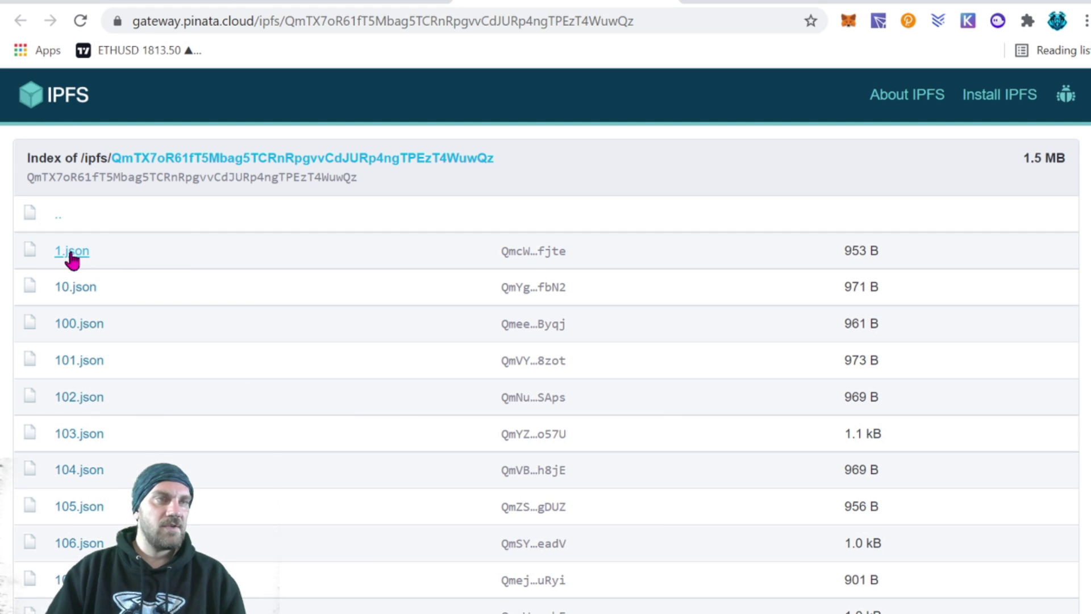
click(71, 252)
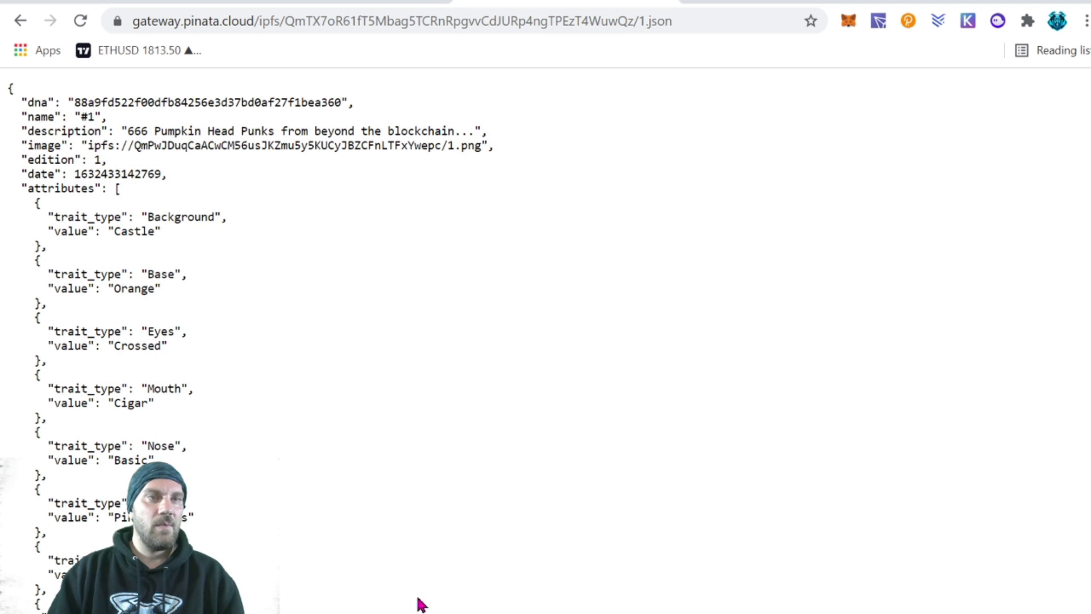
drag(134, 146, 439, 152)
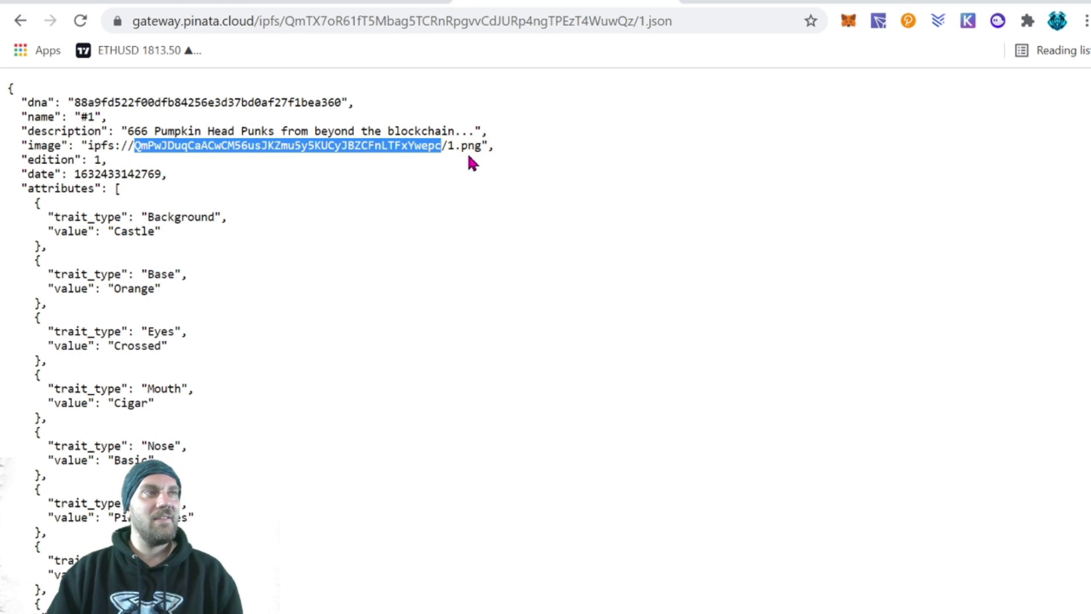
Return to the Pinata file list and copy the CID of the meta-smashed folder.
key(ctrl+shift+Tab)
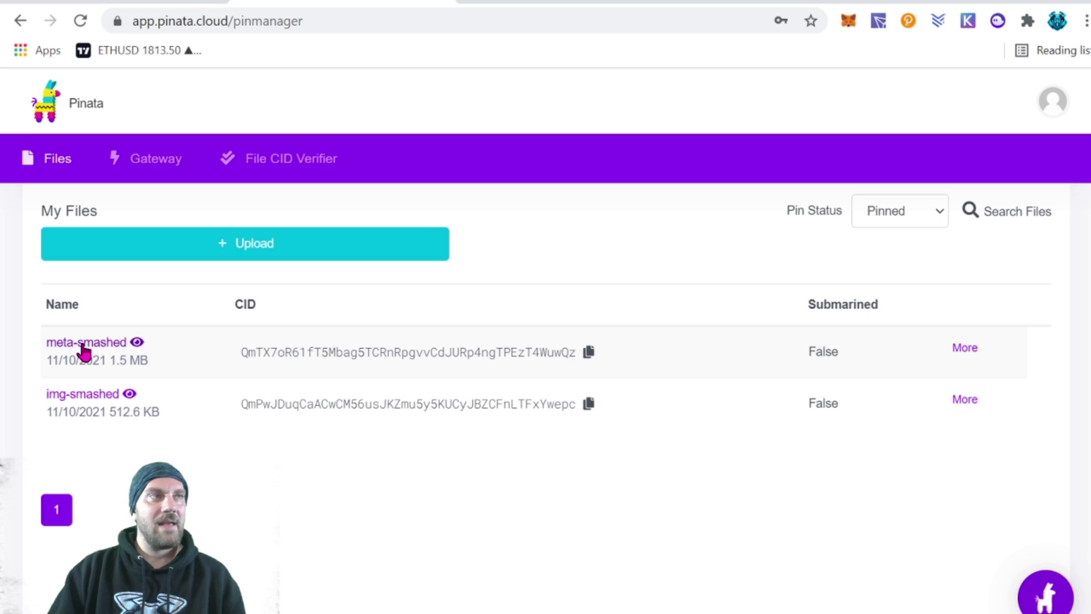
click(589, 356)
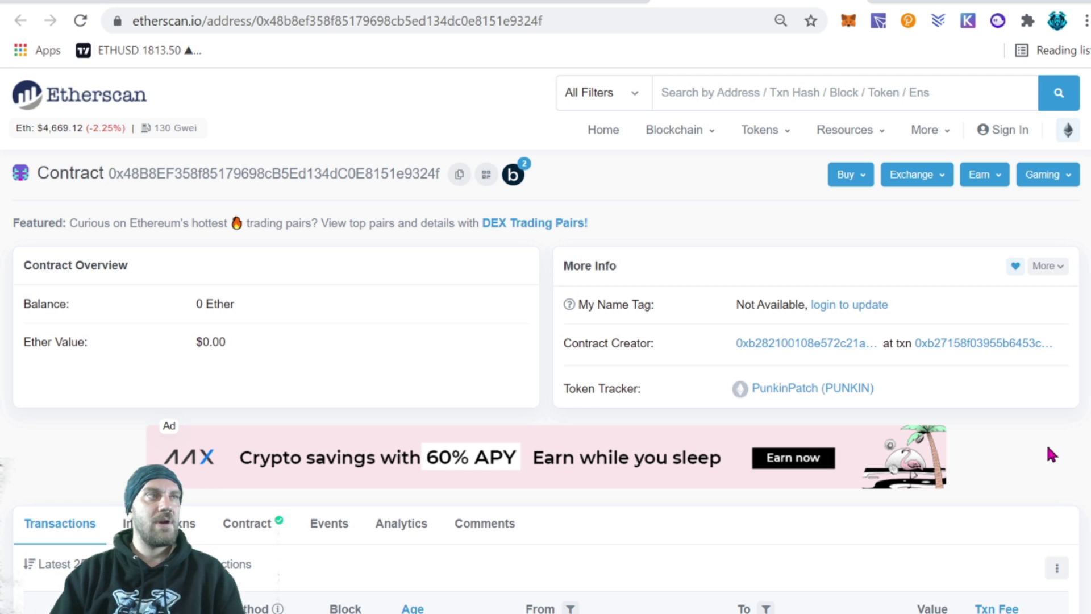
On Etherscan, open the PunkinPatch token page from the contract's token tracker and show its contract read functions.
scroll(1042, 442, down, 3)
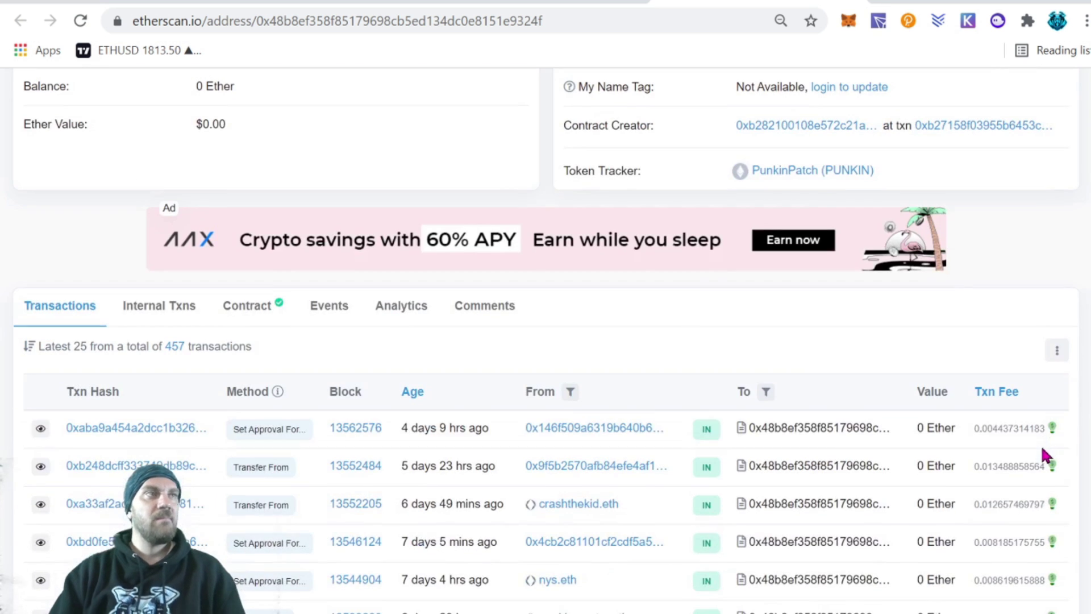
click(800, 178)
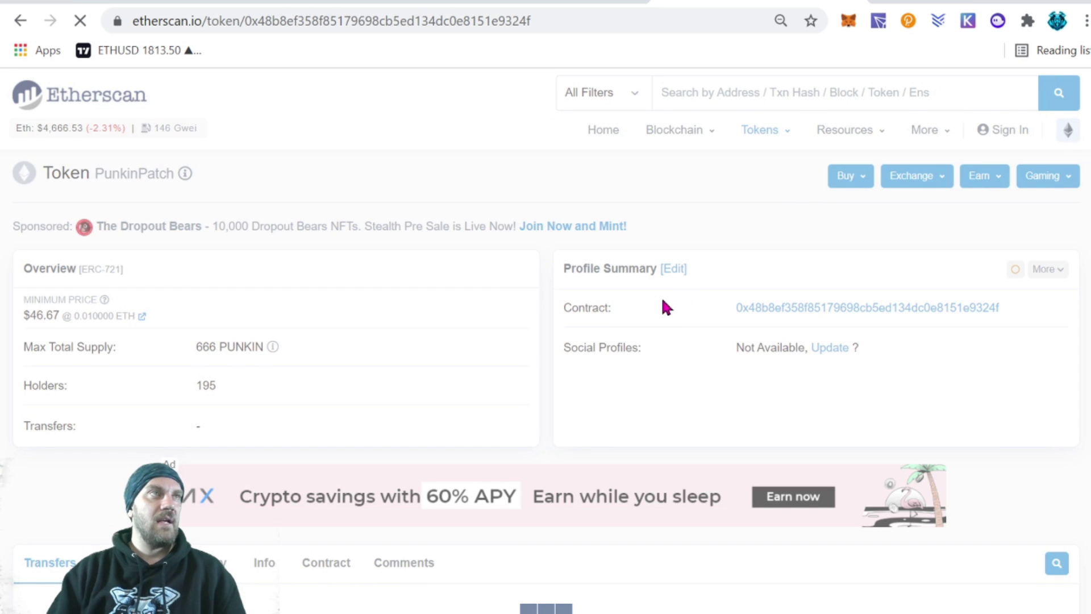
scroll(668, 315, down, 4)
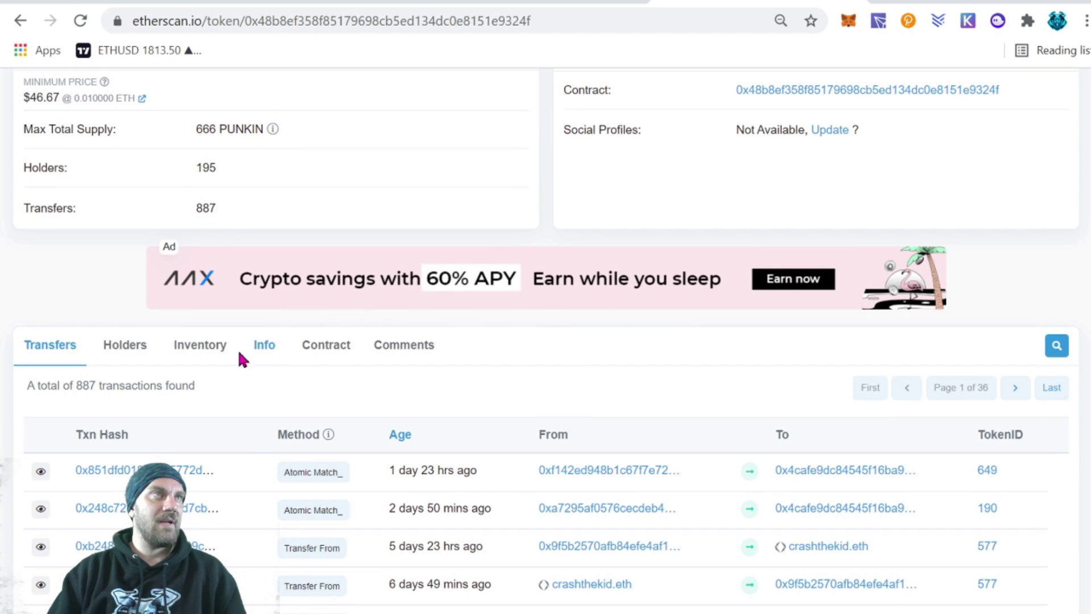
click(326, 345)
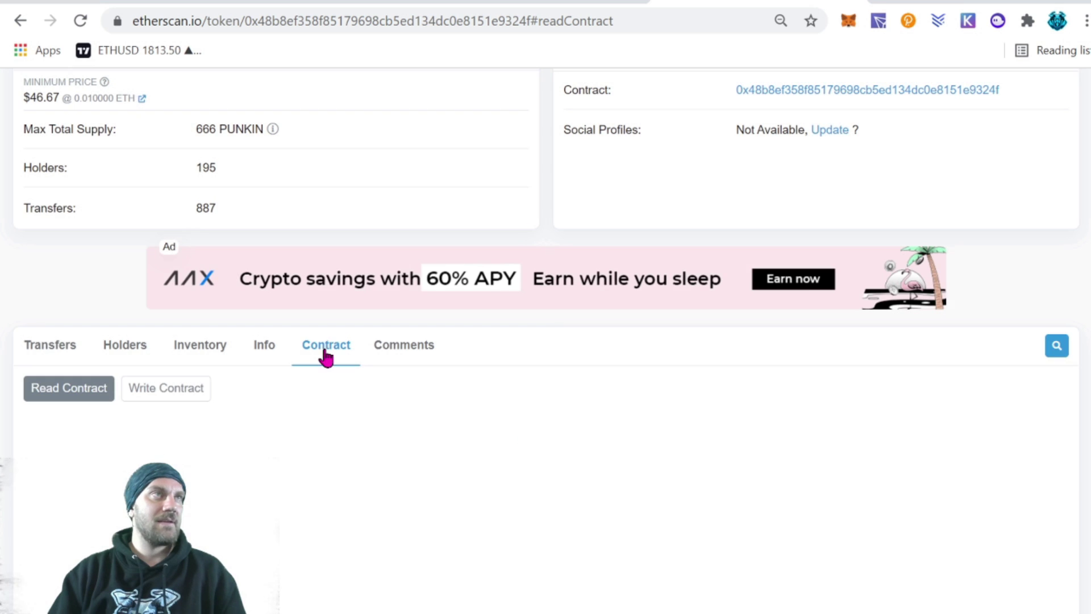
Expand the baseURI entry among the contract's read functions and examine its ipfs address.
scroll(557, 331, down, 2)
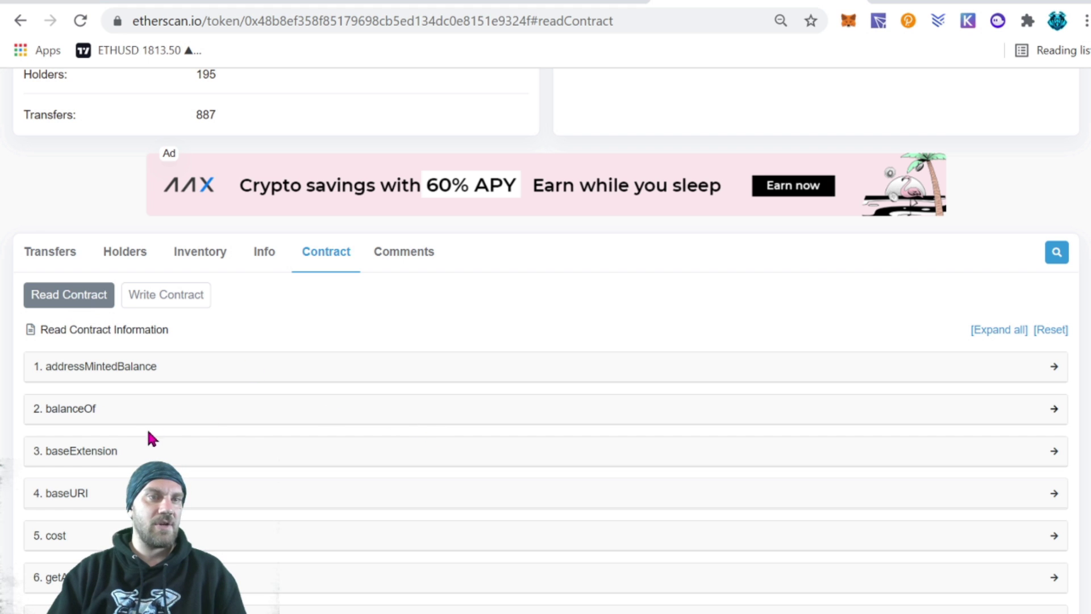
scroll(316, 409, down, 2)
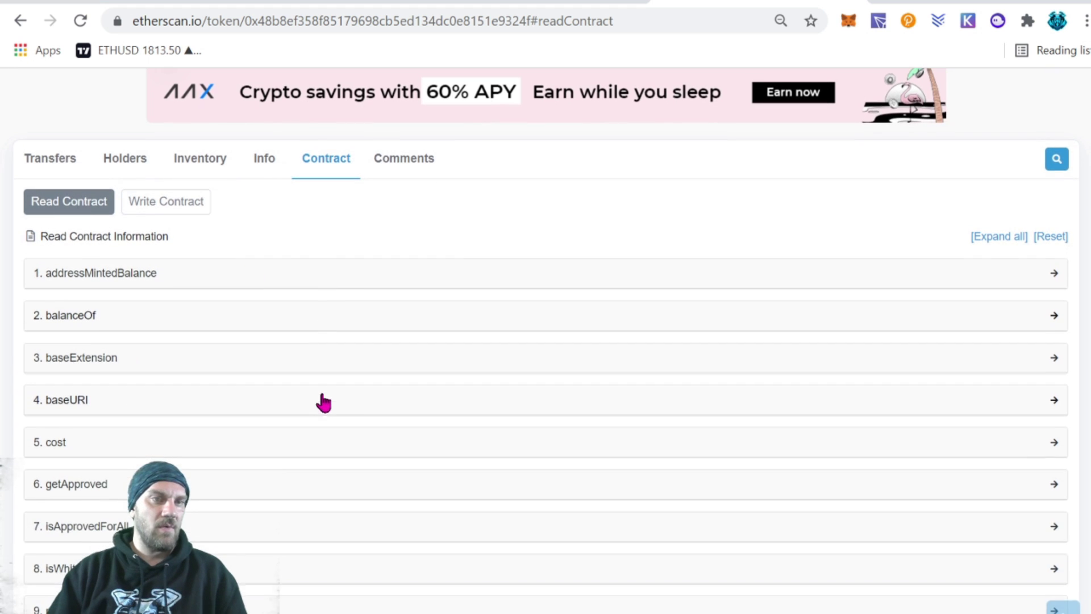
click(1005, 405)
scroll(551, 375, down, 1)
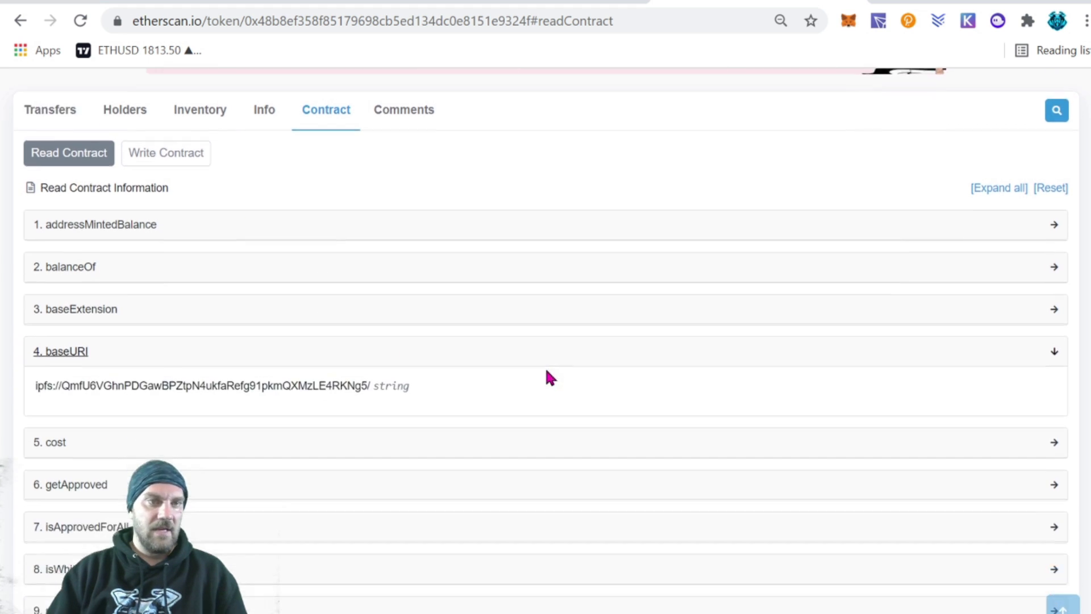
drag(36, 373, 402, 380)
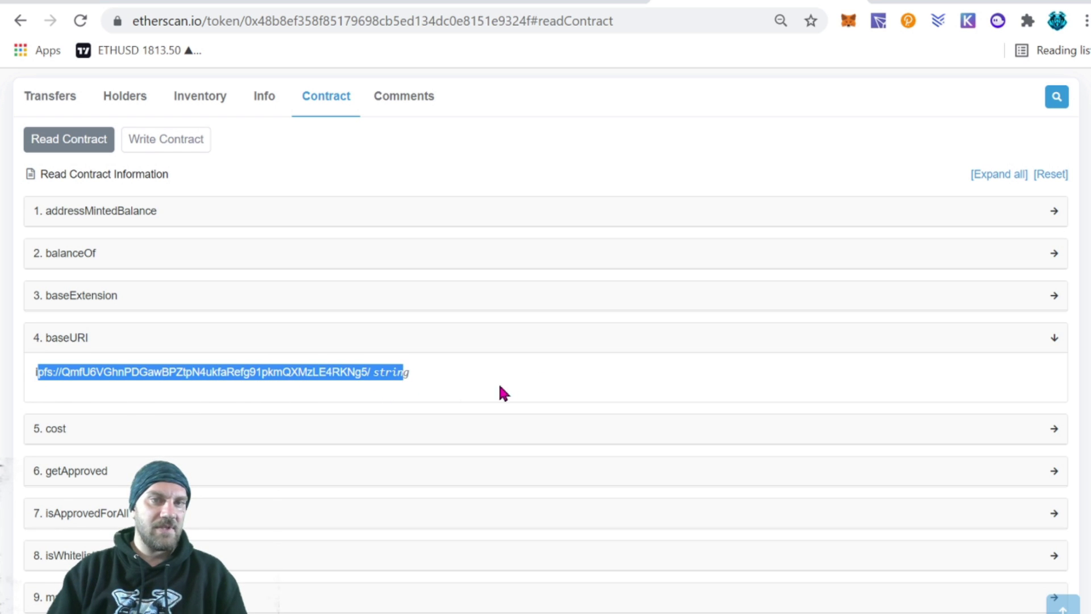
click(361, 393)
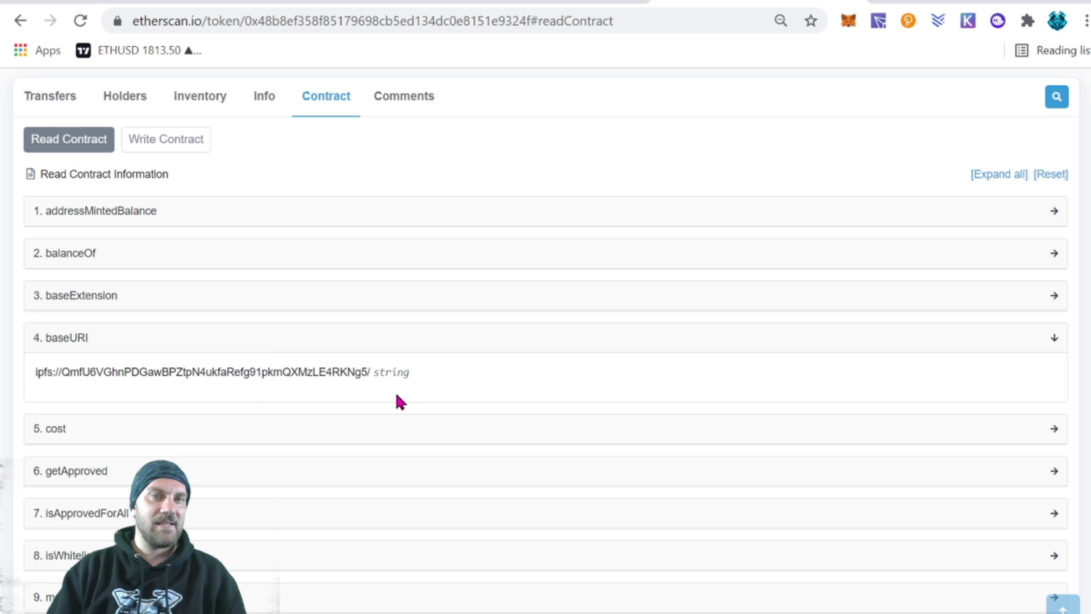
Show the contract's write functions and connect the MetaMask wallet to Web3.
click(167, 142)
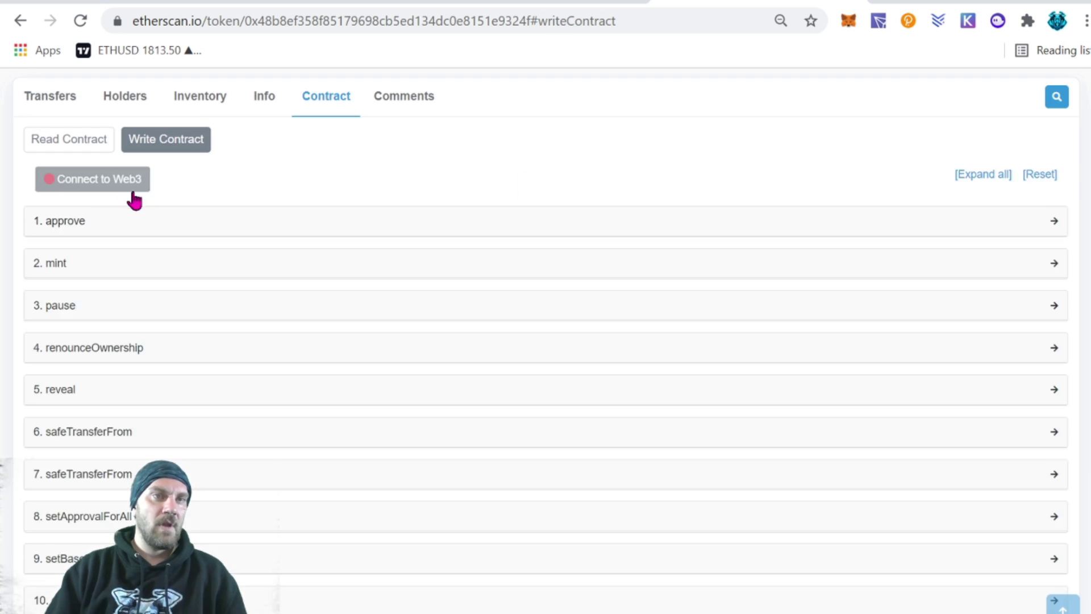
click(117, 183)
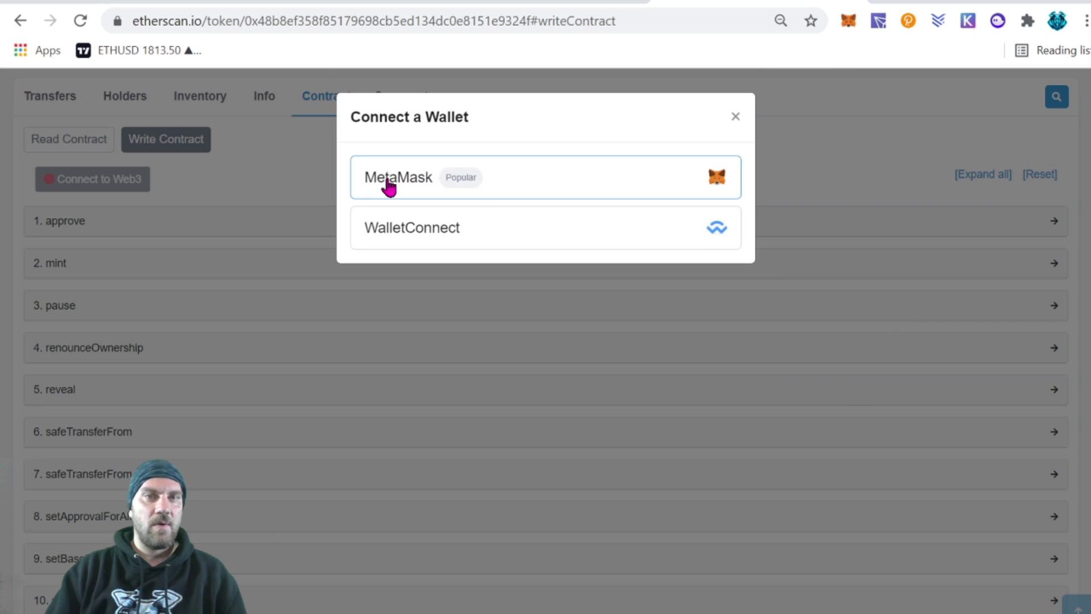
click(385, 181)
key(Return)
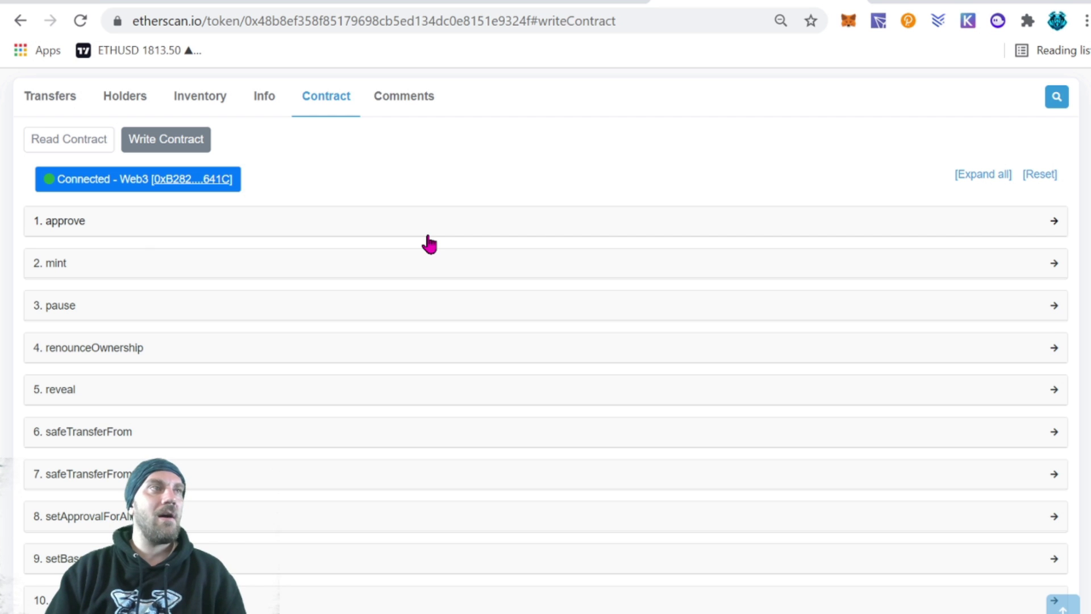
Expand the setBaseURI function among the contract's write functions and enter "ipfs://" as the start of _newBaseURI.
scroll(449, 267, down, 4)
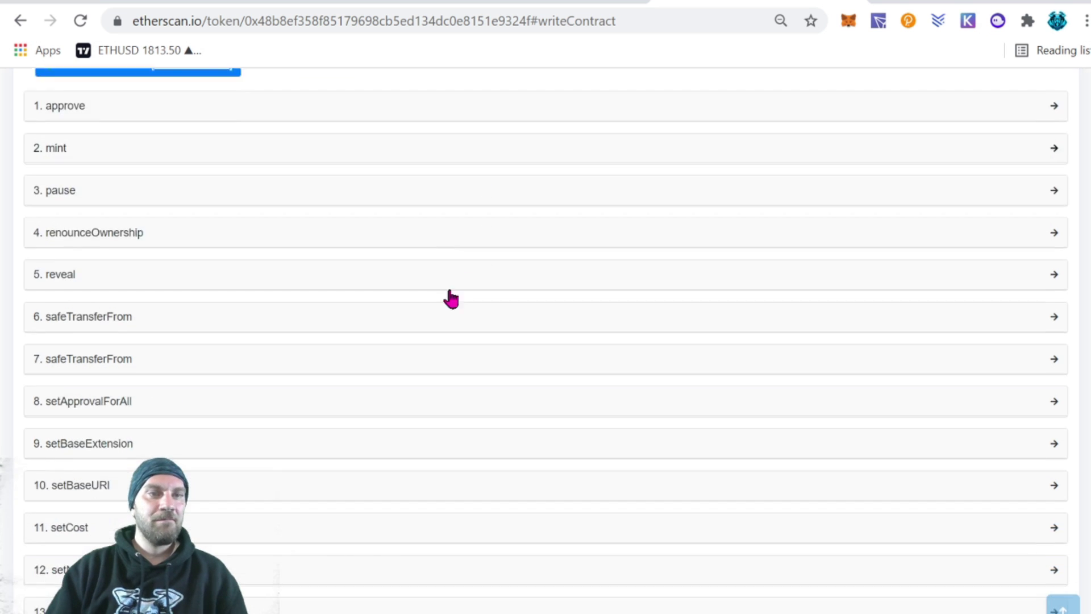
scroll(171, 398, down, 1)
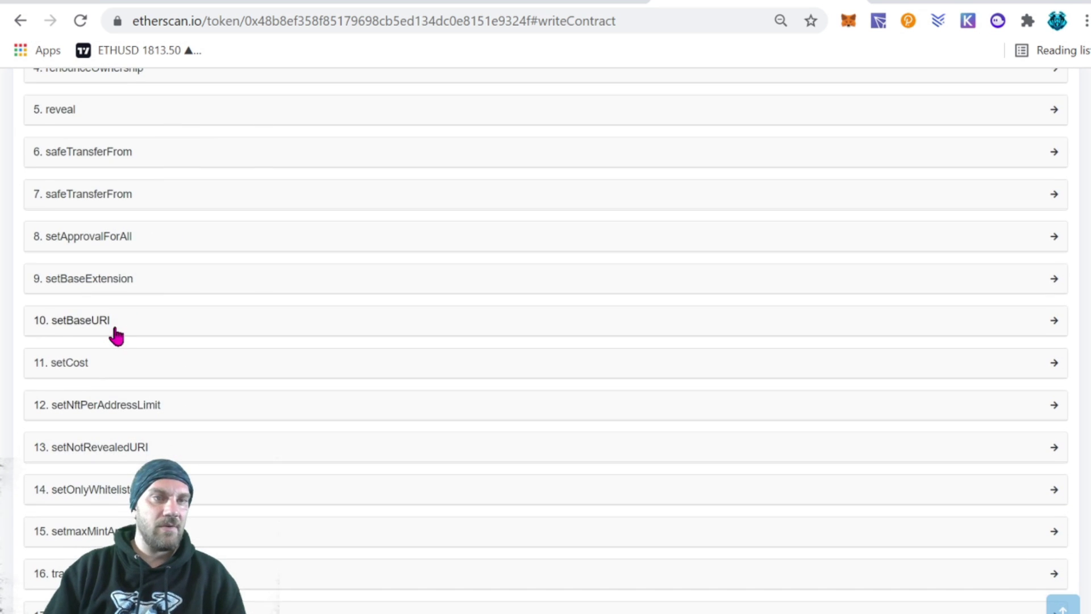
click(181, 330)
click(178, 380)
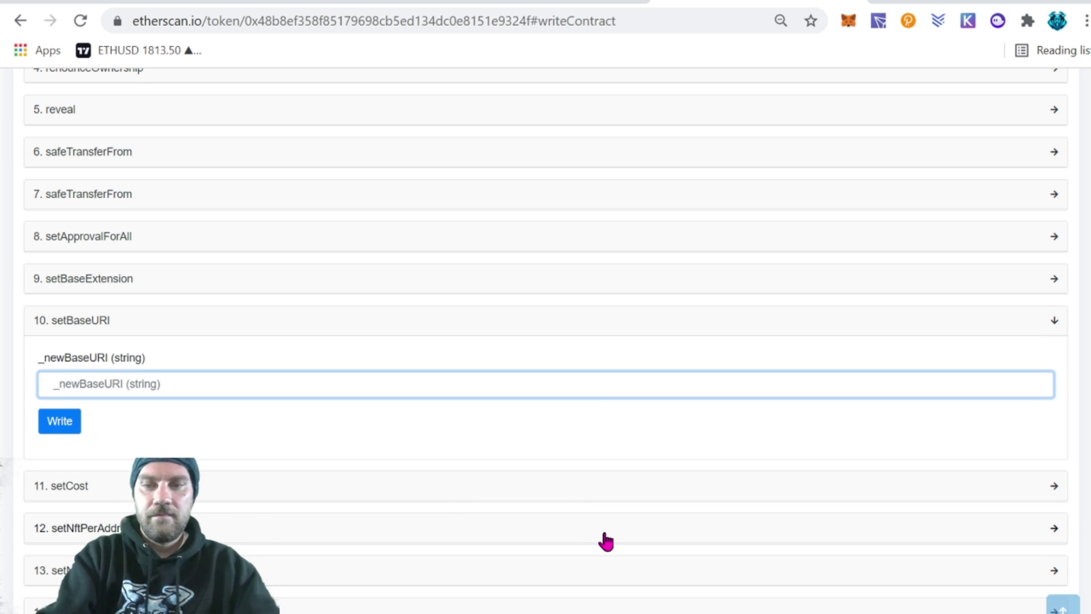
text(ipfs://)
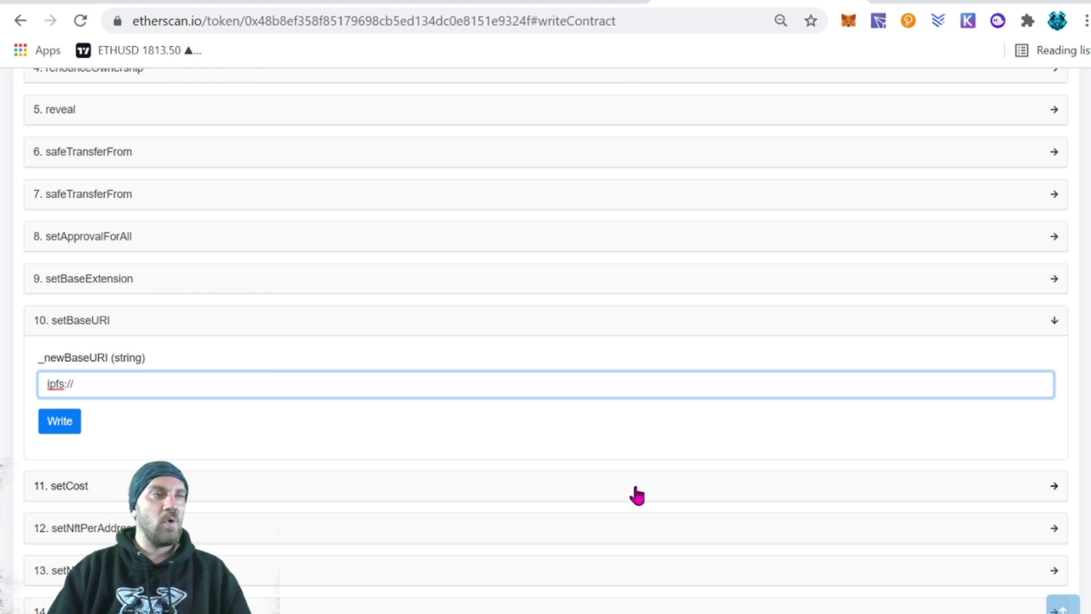
Copy the meta-smashed folder's CID from Pinata and append it, followed by "/", to the _newBaseURI value on Etherscan.
click(318, 5)
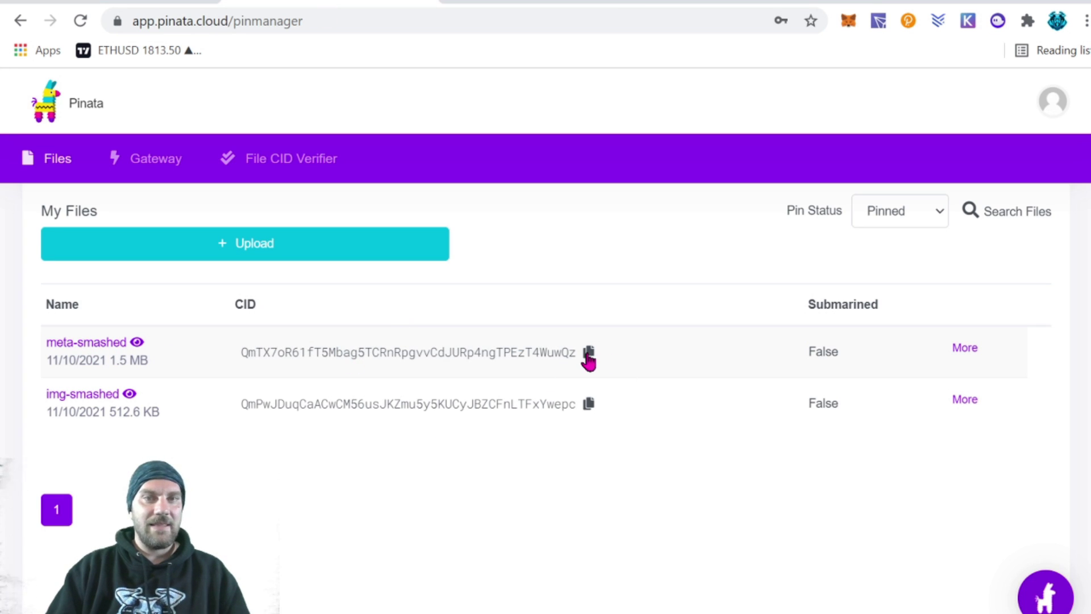
click(589, 352)
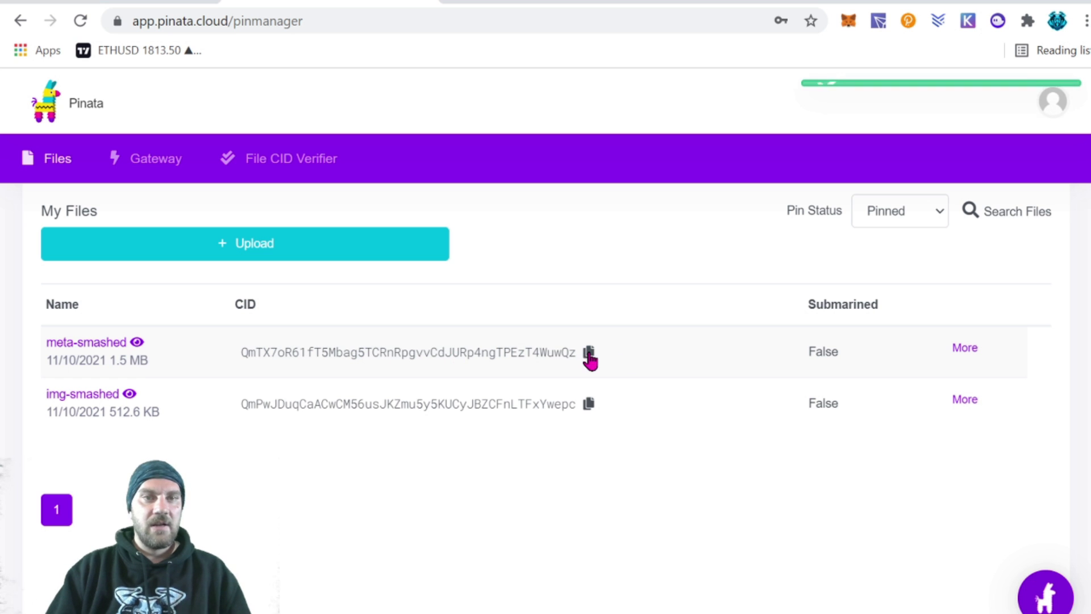
click(714, 3)
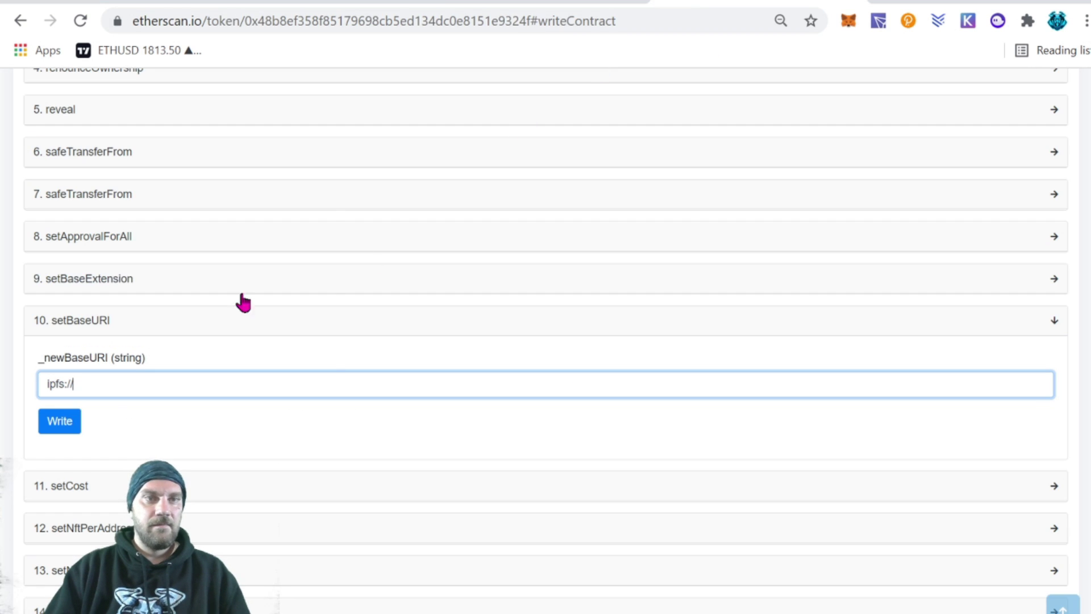
right_click(115, 382)
click(165, 236)
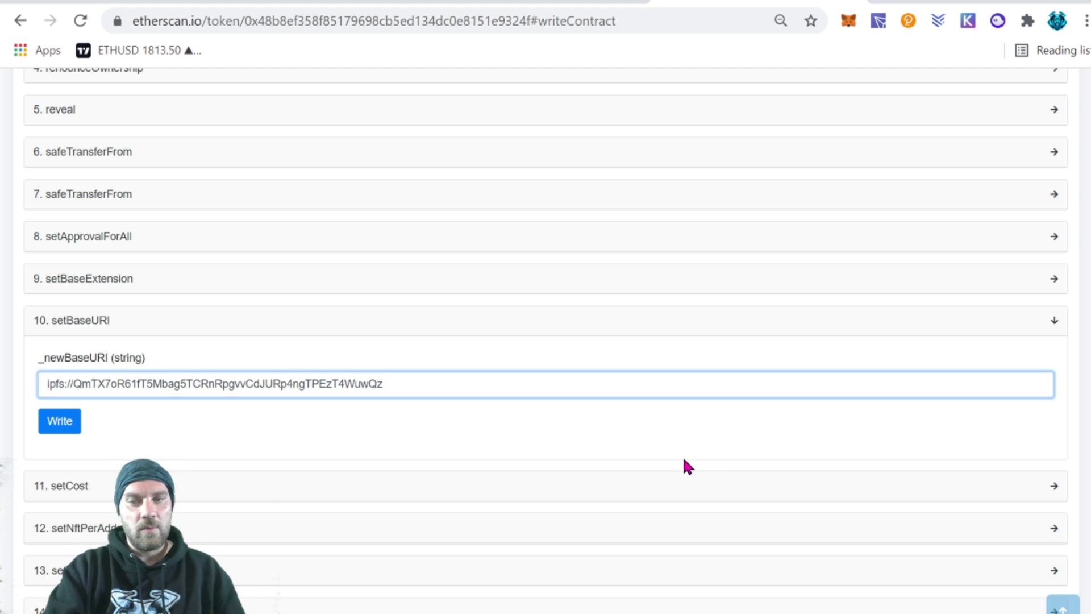
text(/)
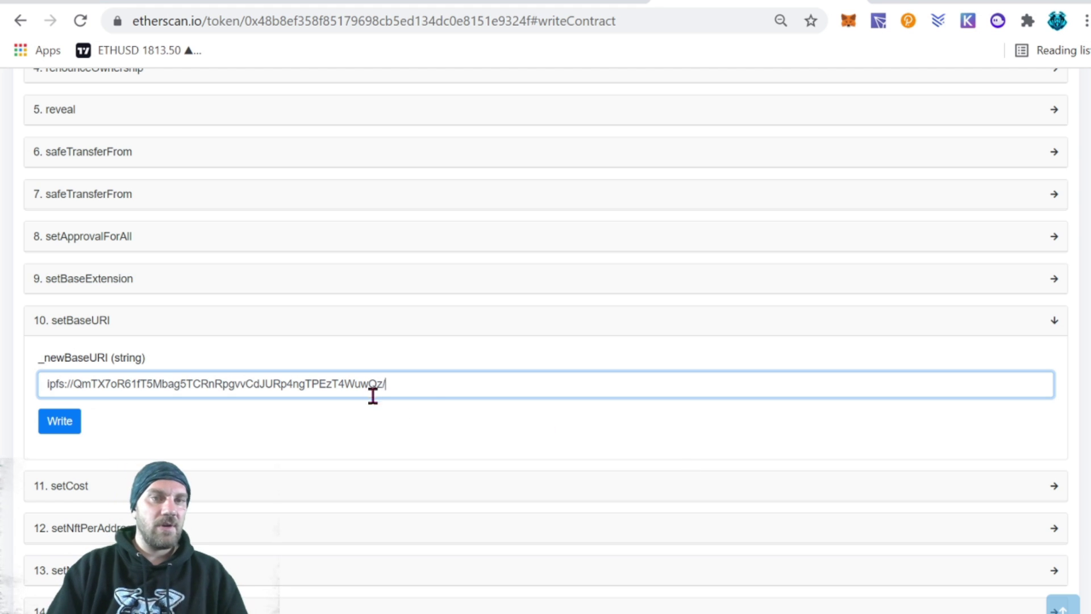